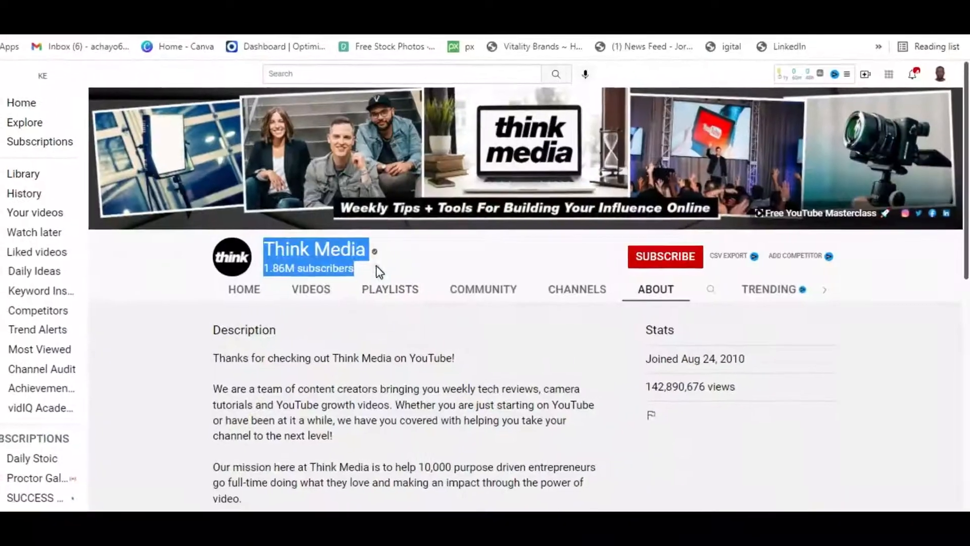
pyautogui.click(379, 267)
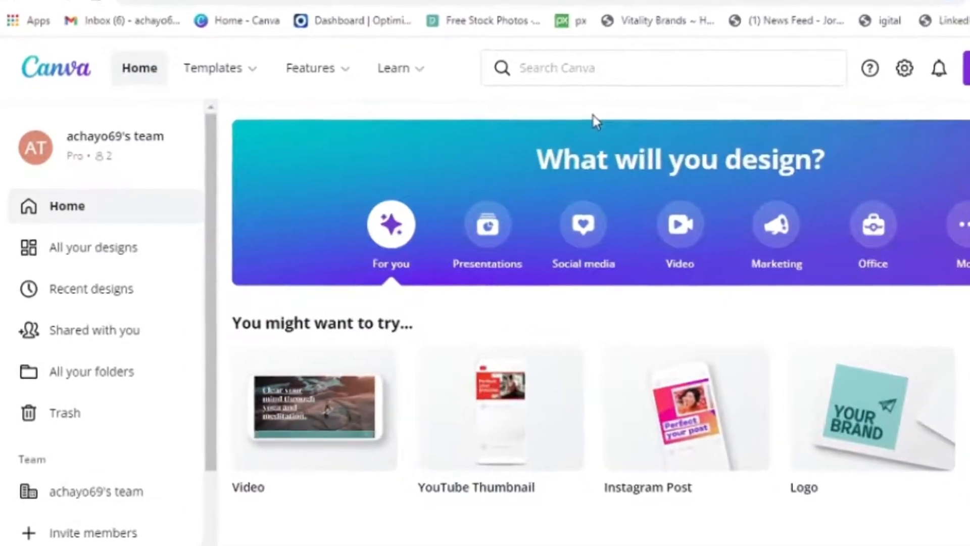
# Step: Search Canva templates for "youtube channel art" and open the YouTube Channel Art suggestion
pyautogui.moveTo(240, 68)
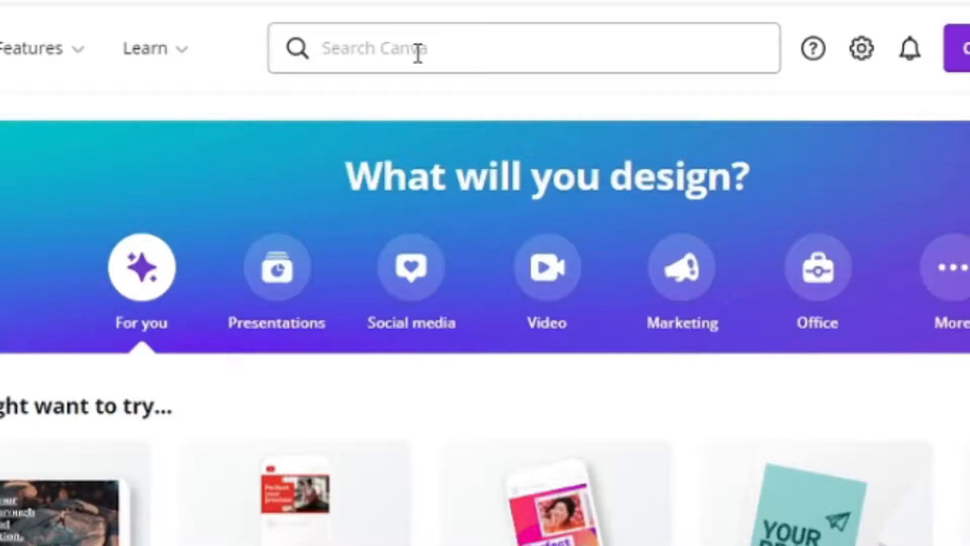
pyautogui.click(527, 91)
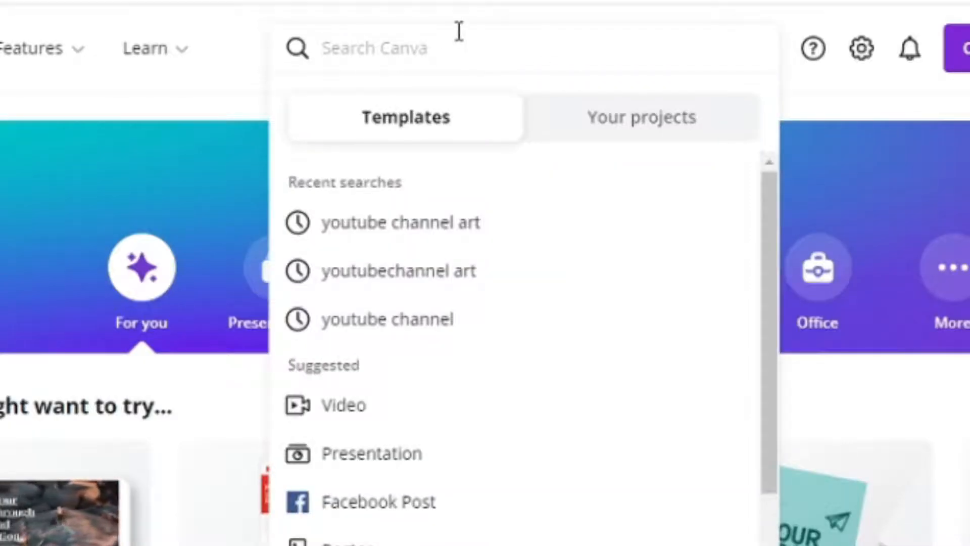
pyautogui.write('youtube cha')
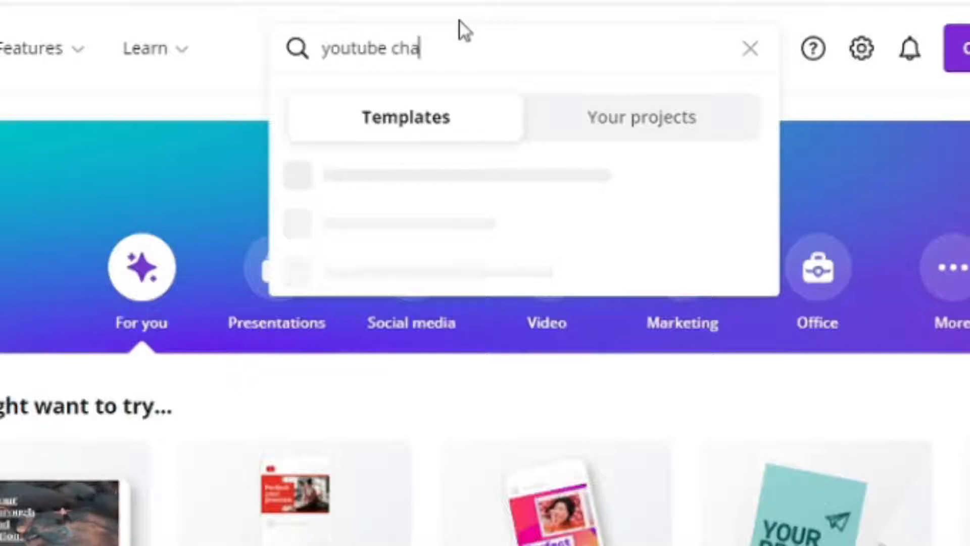
pyautogui.write('nnel art')
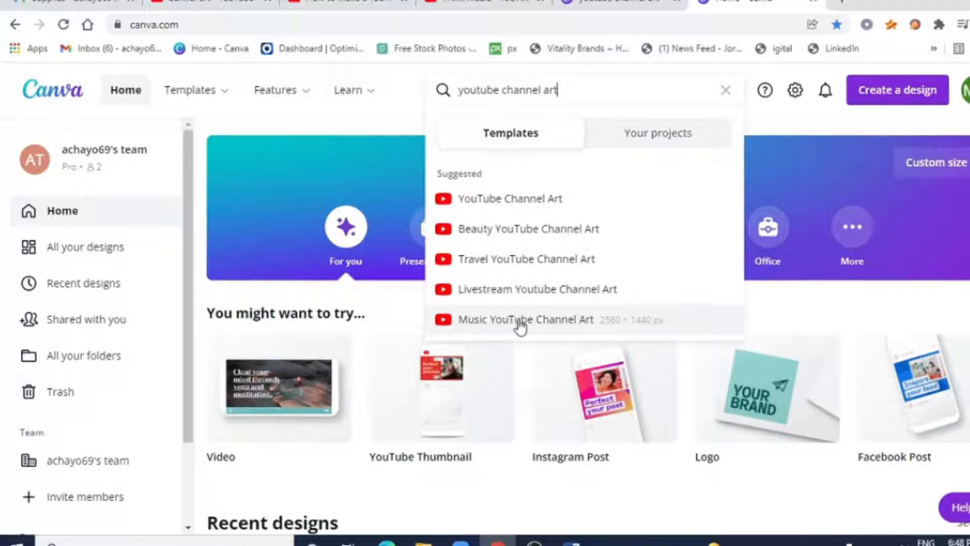
pyautogui.click(527, 214)
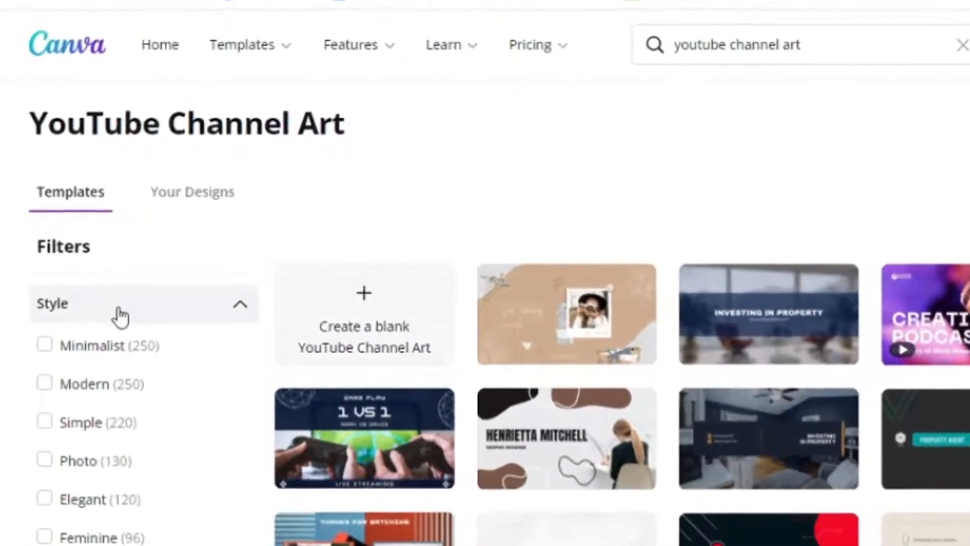
# Step: Review the style, theme and color filters for the channel art templates, expanding the full theme list
pyautogui.scroll(-2, 121, 317)
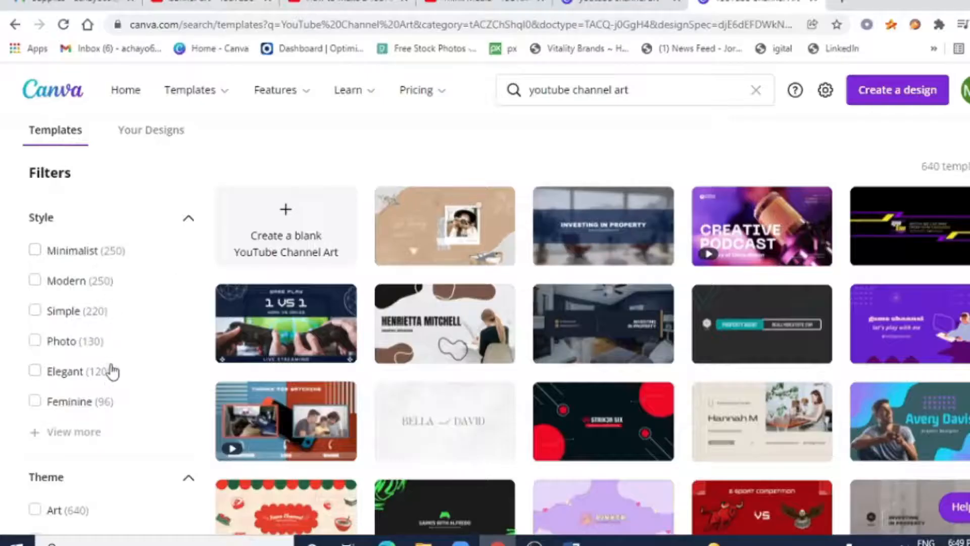
pyautogui.scroll(-3, 119, 331)
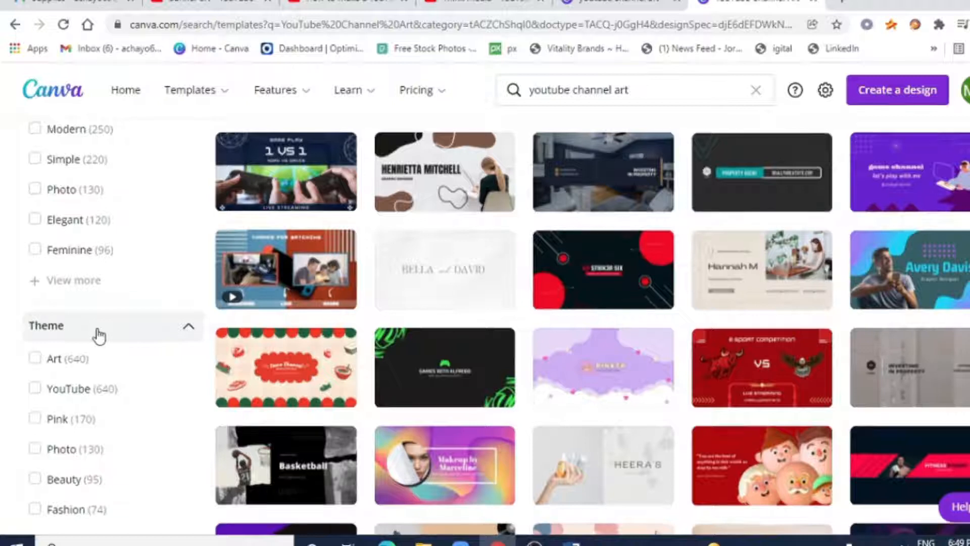
pyautogui.scroll(-2, 86, 323)
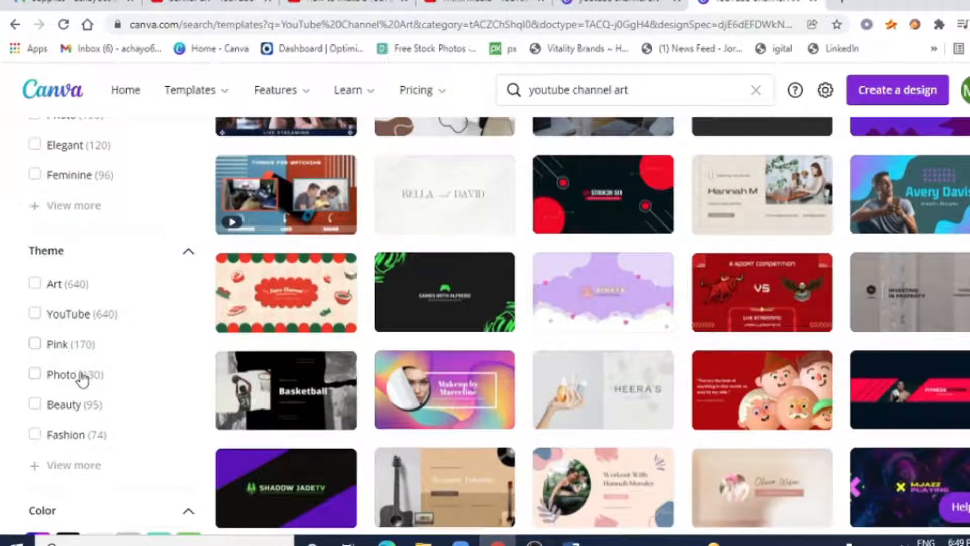
pyautogui.scroll(-2, 144, 345)
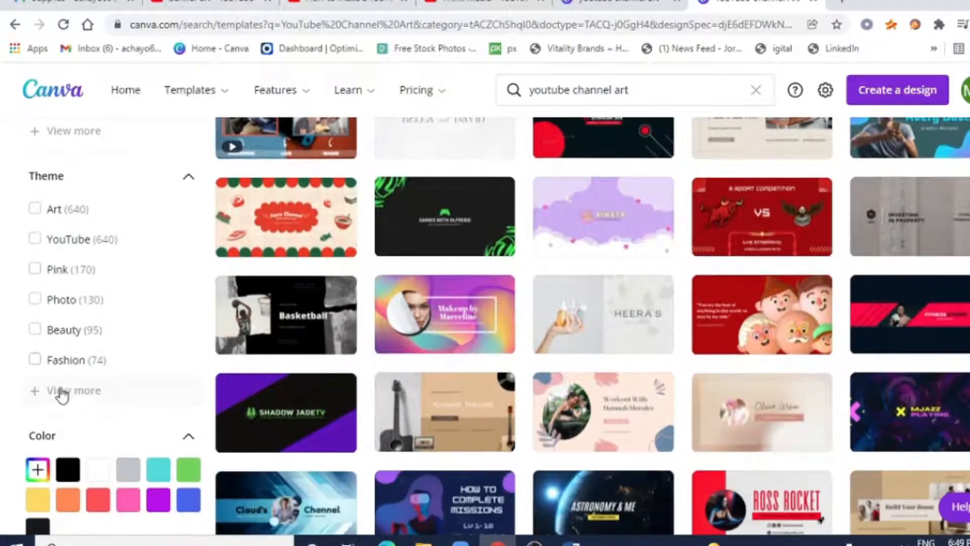
pyautogui.click(91, 399)
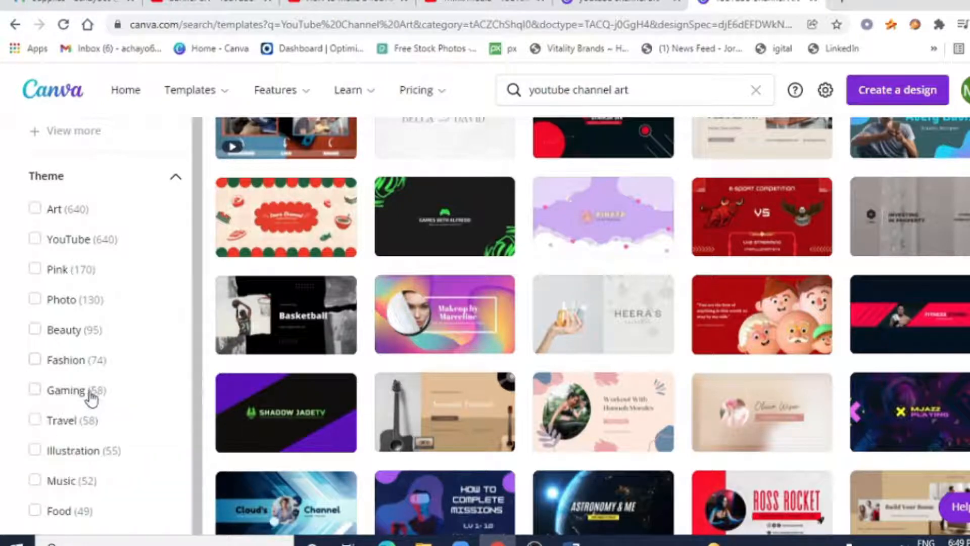
pyautogui.scroll(-15, 110, 327)
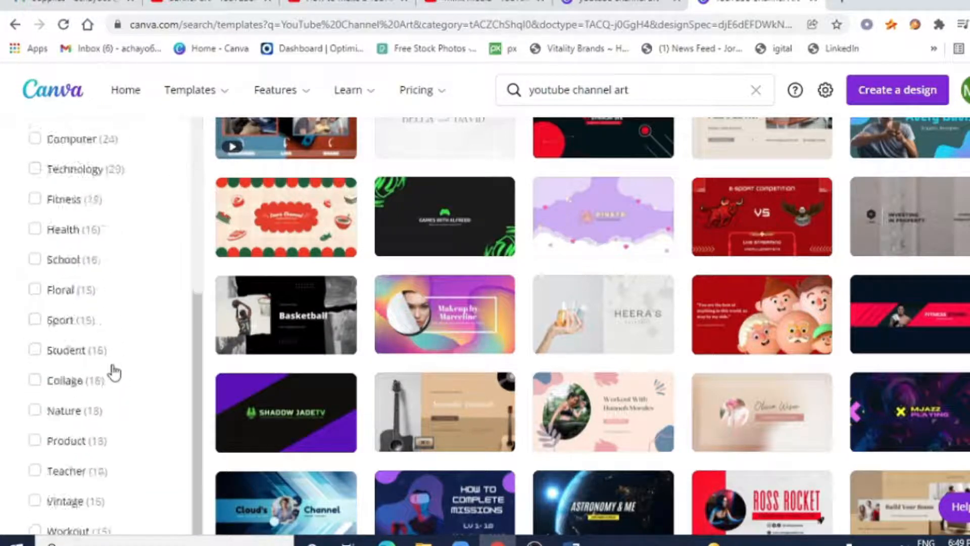
pyautogui.scroll(-10, 133, 375)
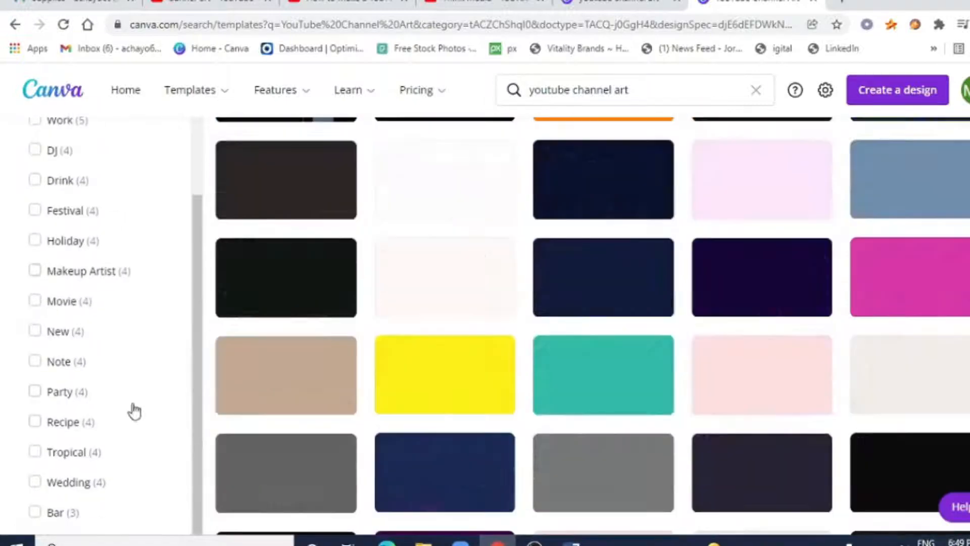
pyautogui.scroll(-10, 130, 420)
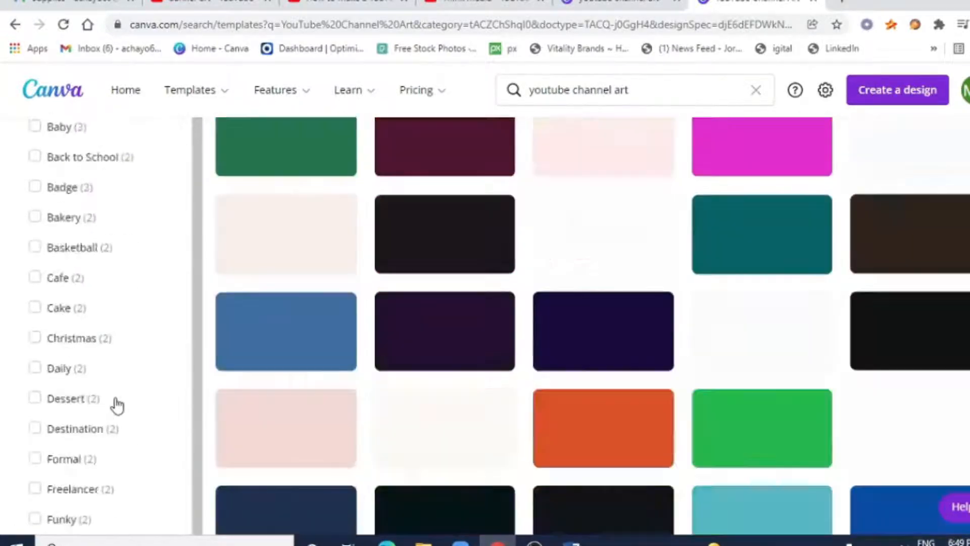
pyautogui.scroll(-10, 116, 384)
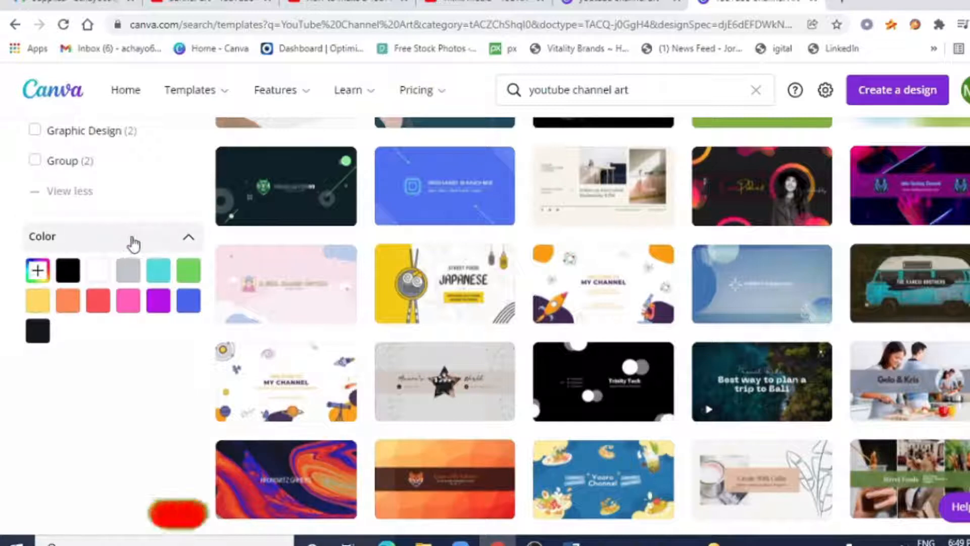
# Step: Filter the channel art templates by black and open the dark navy and red fitness template for editing
pyautogui.click(67, 275)
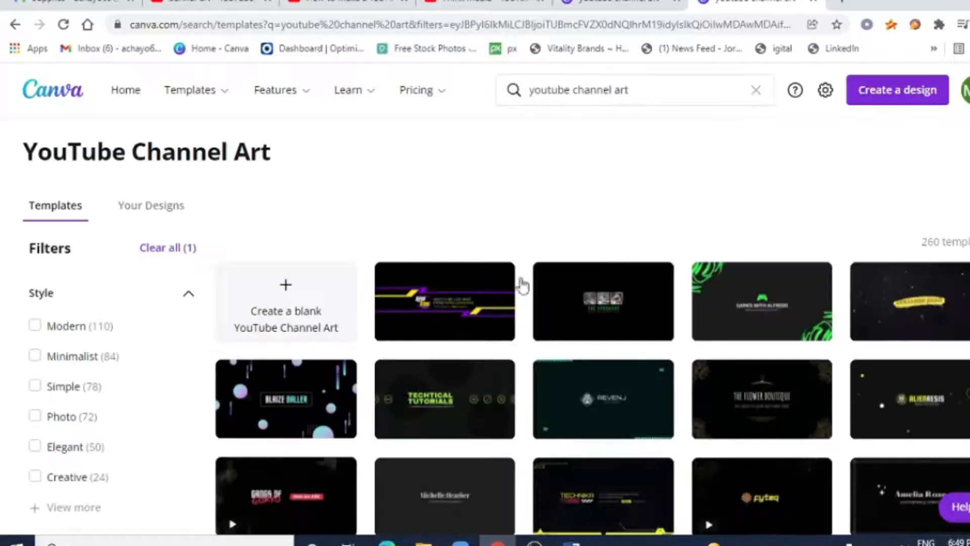
pyautogui.scroll(-3, 500, 283)
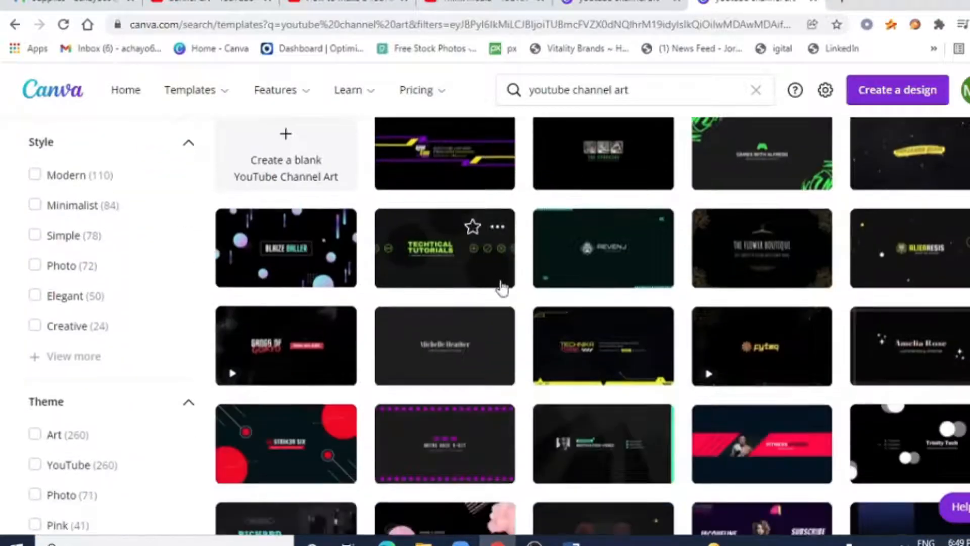
pyautogui.scroll(-4, 502, 288)
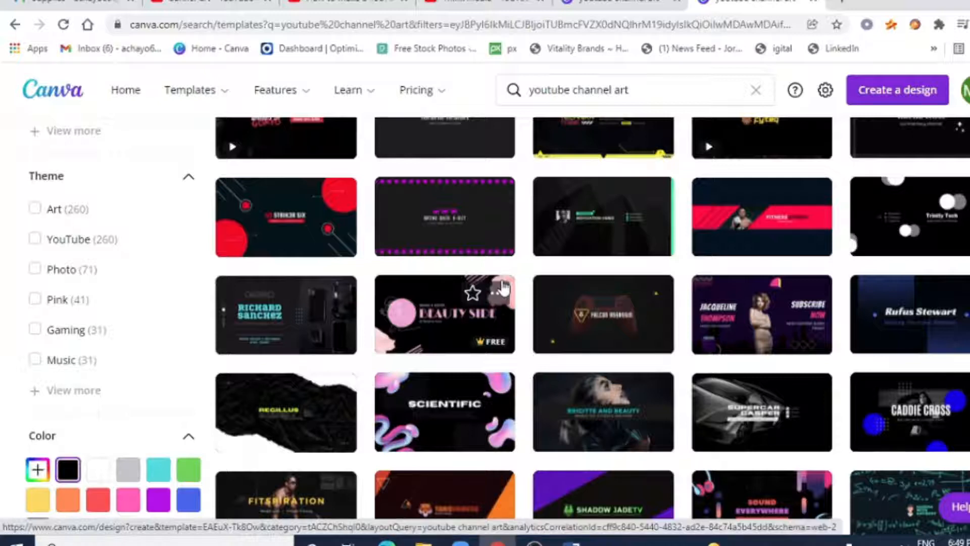
pyautogui.scroll(2, 515, 289)
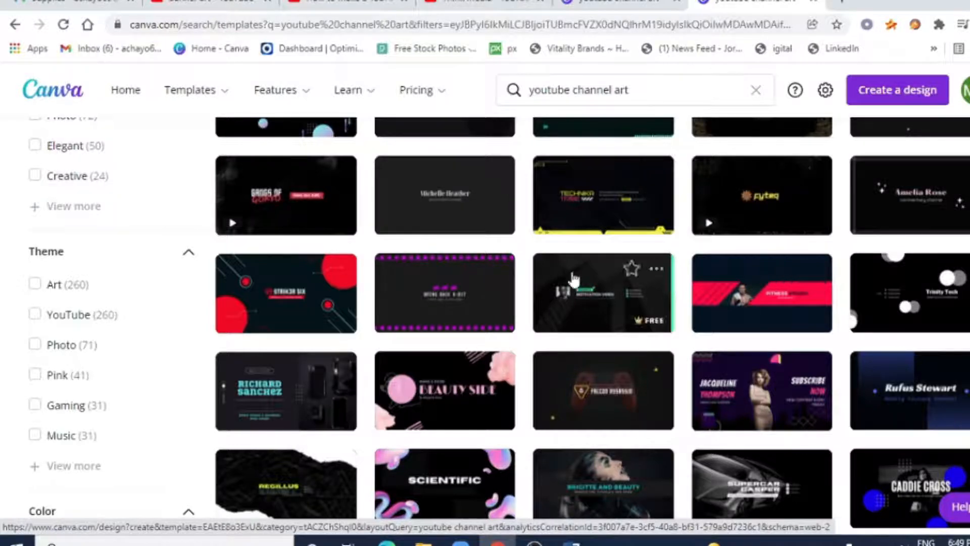
pyautogui.scroll(-8, 558, 242)
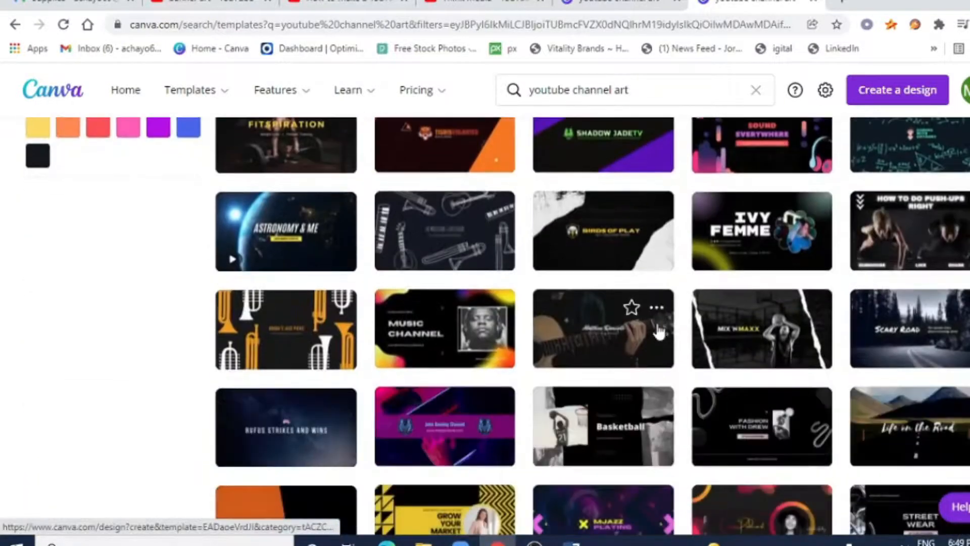
pyautogui.scroll(8, 666, 347)
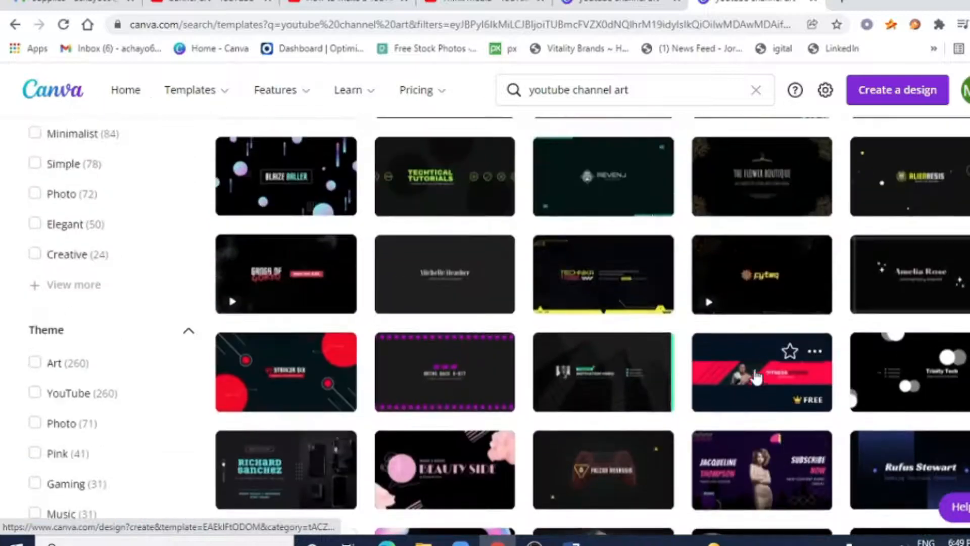
pyautogui.click(756, 376)
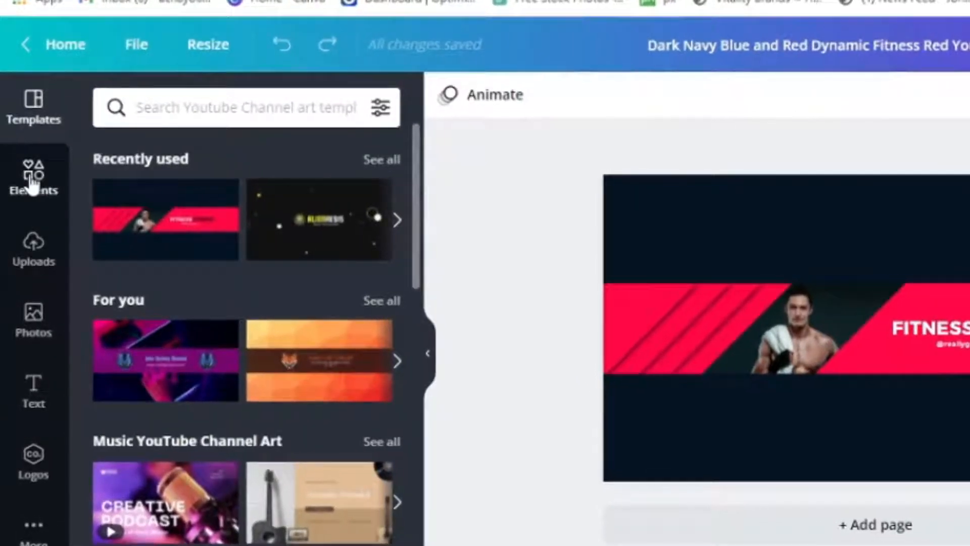
# Step: Examine the elements, uploaded images, stock photos and text styles available for the banner design
pyautogui.click(31, 180)
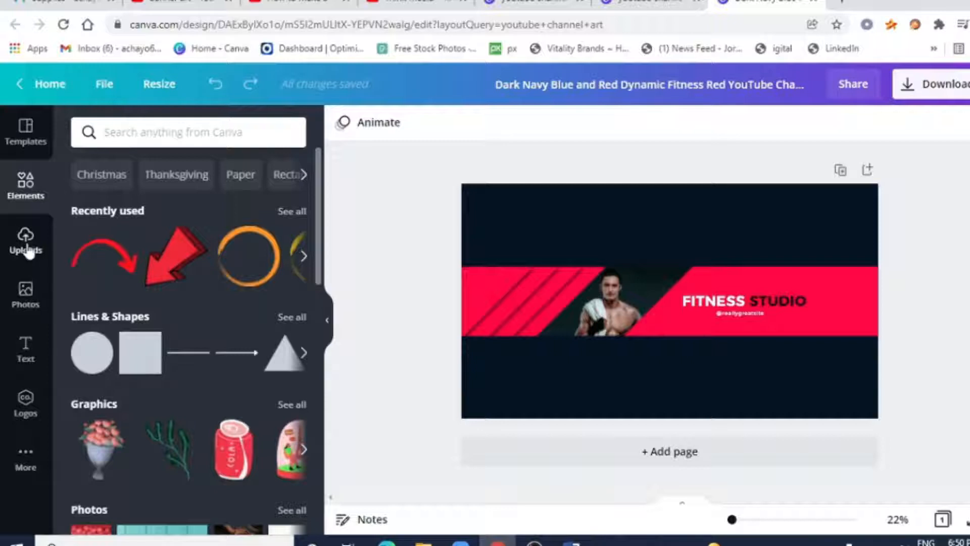
pyautogui.click(27, 245)
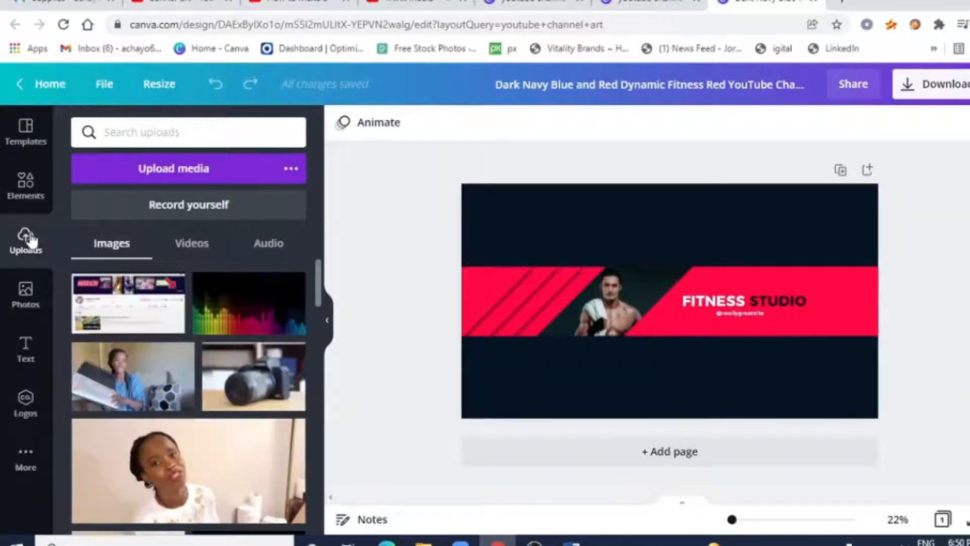
pyautogui.click(35, 301)
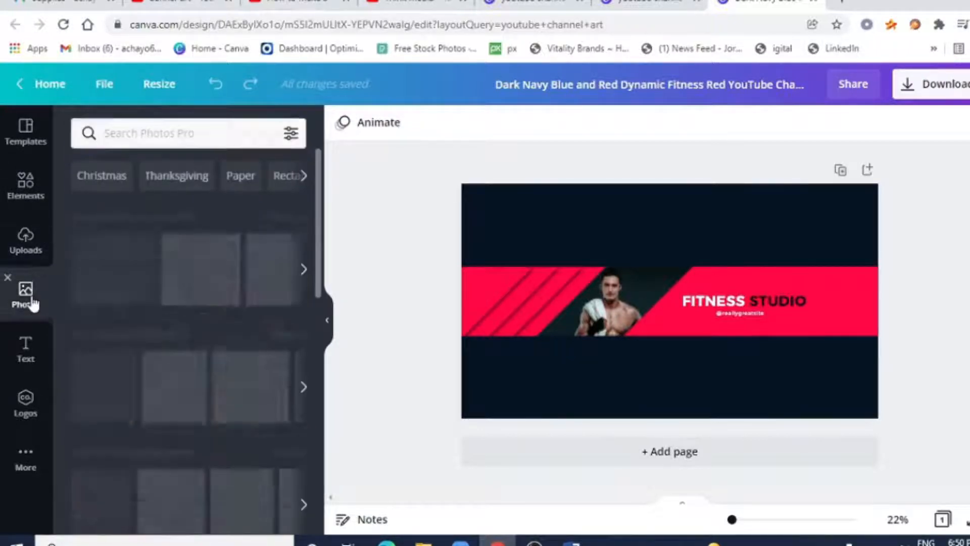
pyautogui.scroll(-8, 187, 336)
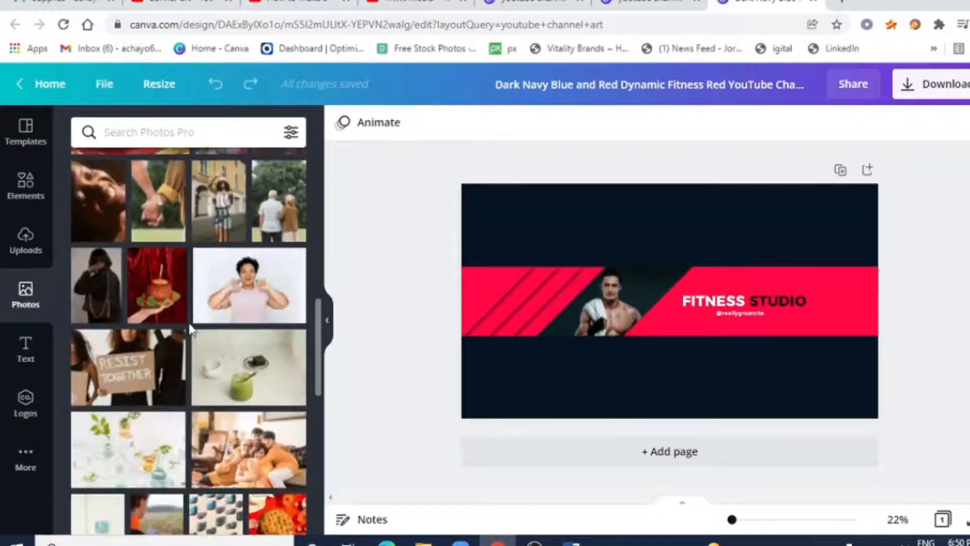
pyautogui.scroll(-3, 185, 303)
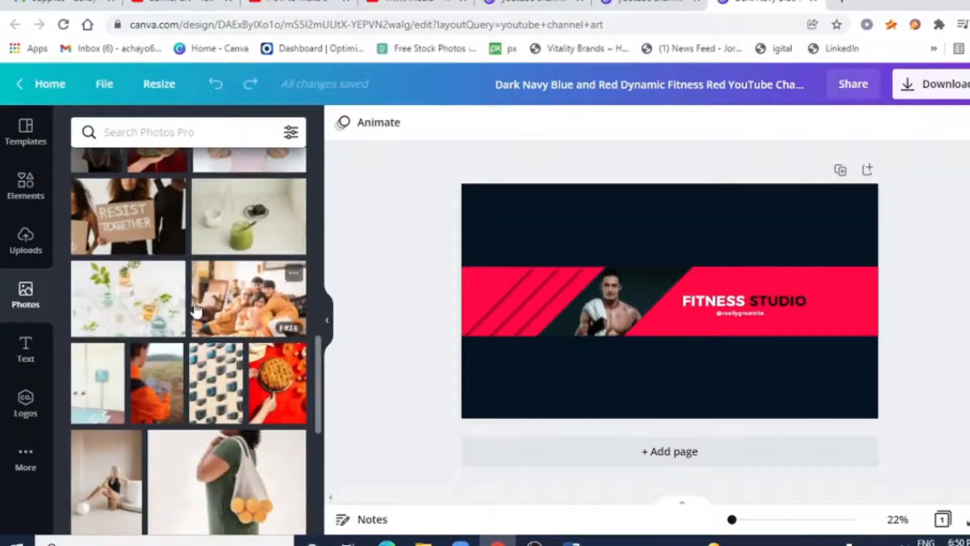
pyautogui.click(143, 130)
pyautogui.click(142, 134)
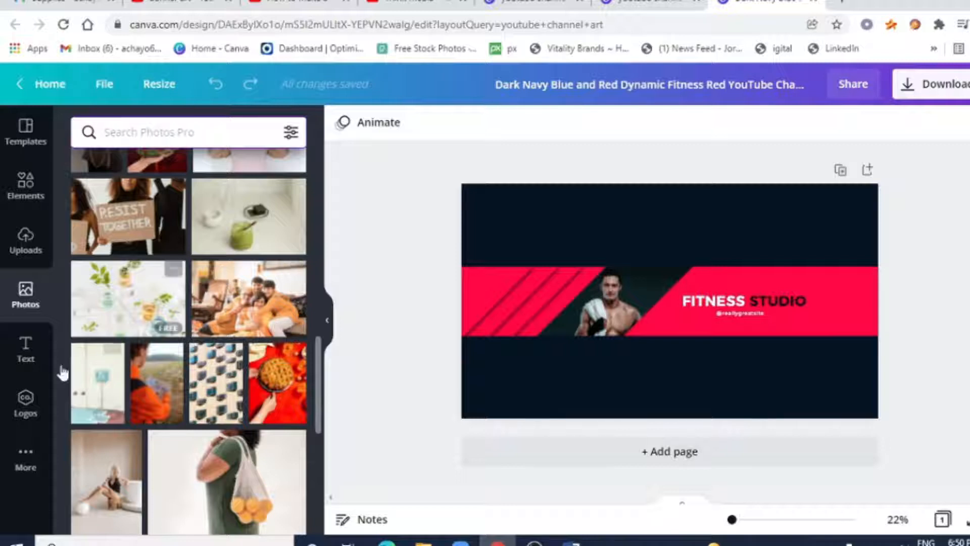
pyautogui.click(27, 349)
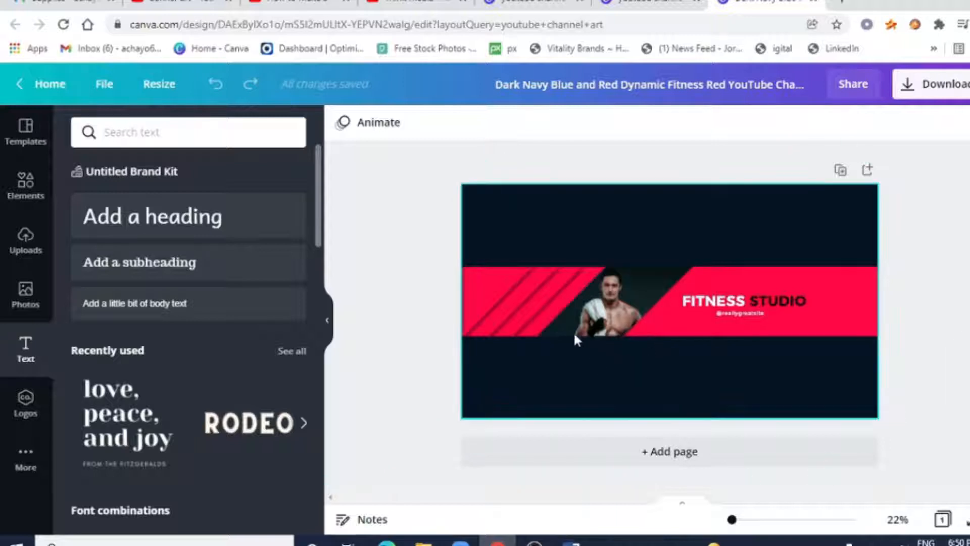
# Step: Select the man's photo in the banner and browse the stock photos and uploaded images for a replacement
pyautogui.click(602, 312)
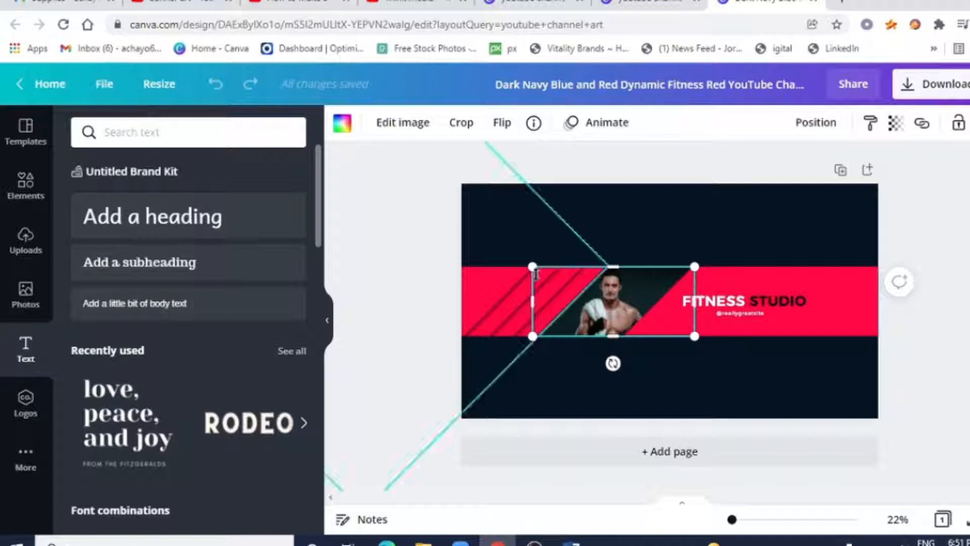
pyautogui.click(28, 298)
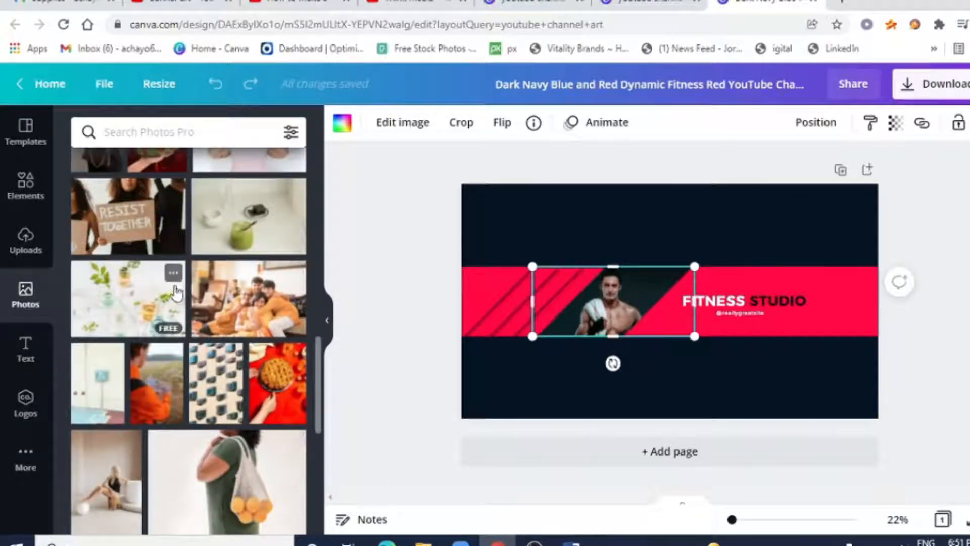
pyautogui.scroll(5, 172, 272)
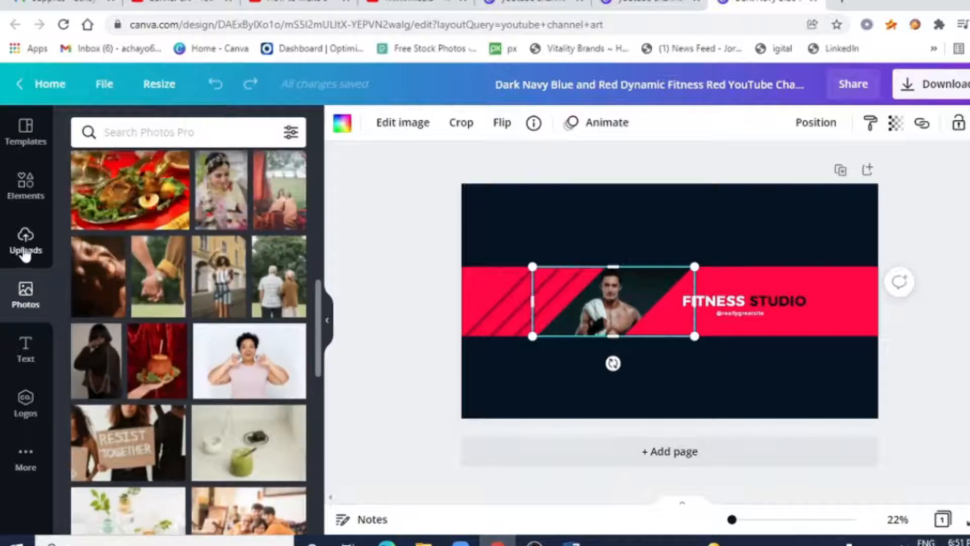
pyautogui.click(24, 248)
pyautogui.scroll(-10, 208, 389)
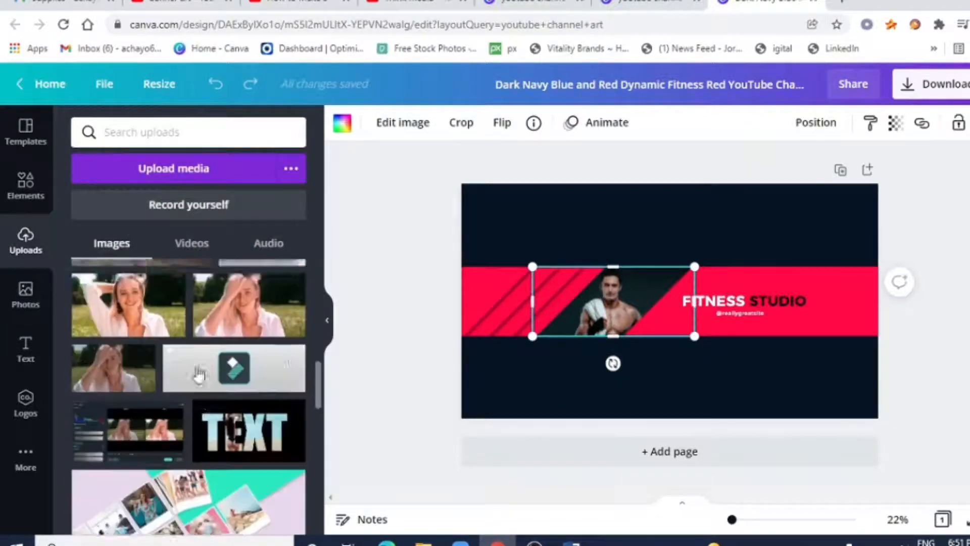
pyautogui.scroll(10, 200, 387)
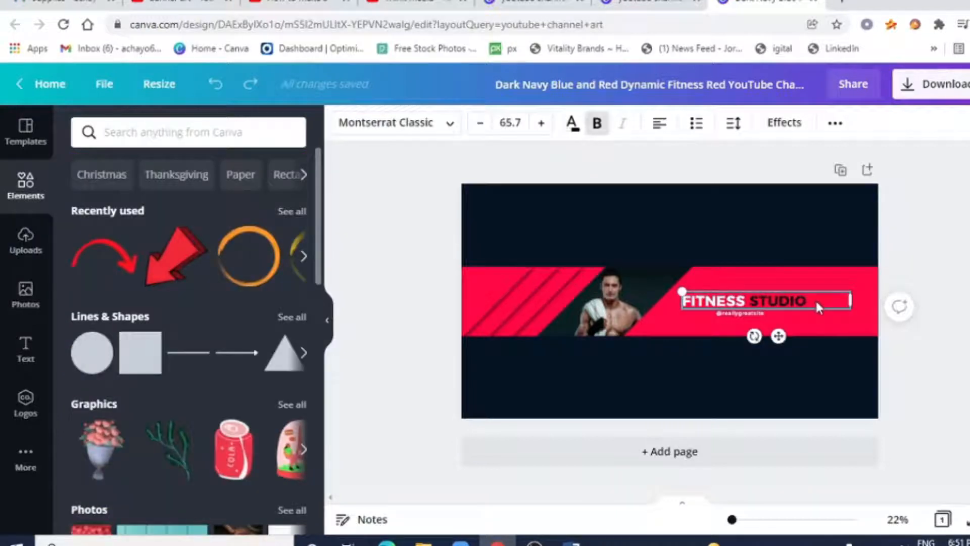
# Step: Replace the banner's title text with "OPTIMIZE FITNESS" and colour the word FITNESS black
pyautogui.doubleClick(815, 301)
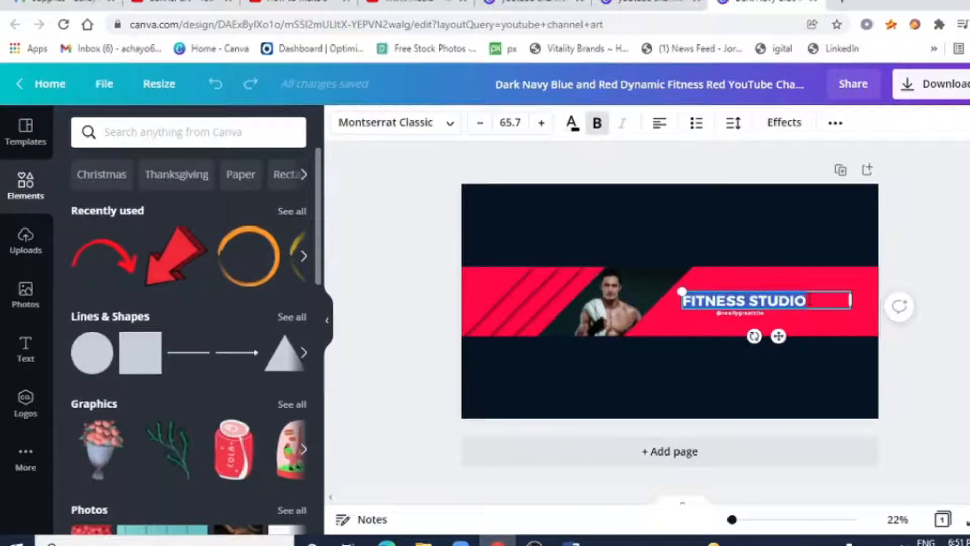
pyautogui.press('BackSpace')
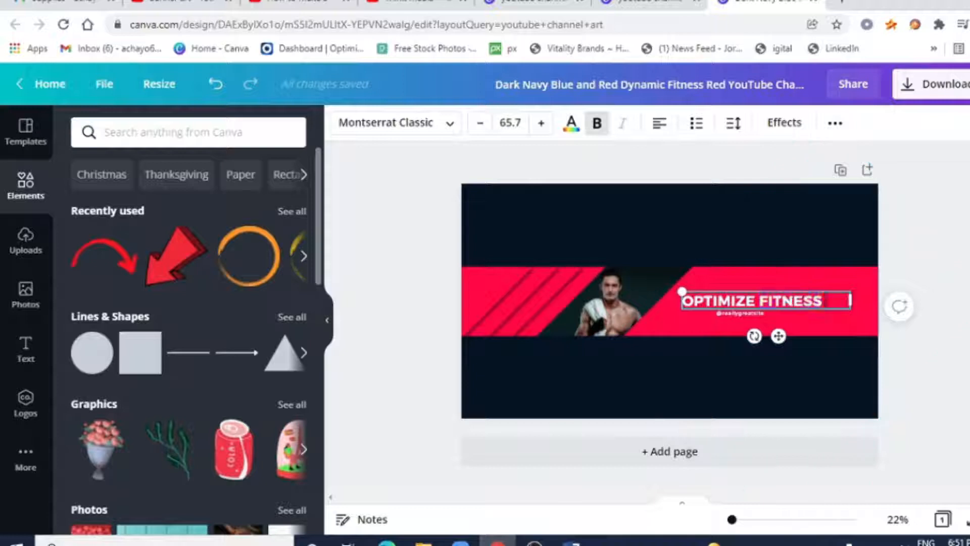
pyautogui.click(571, 126)
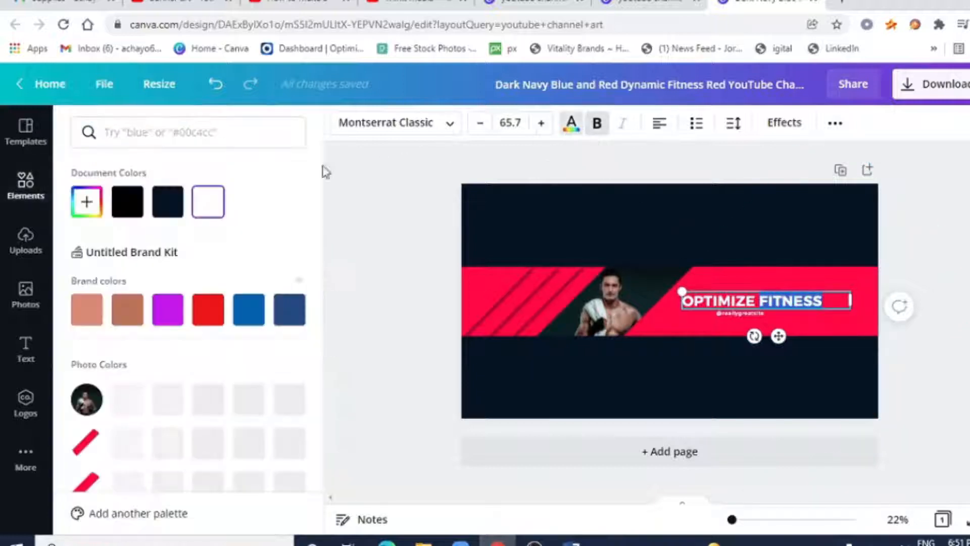
pyautogui.click(128, 202)
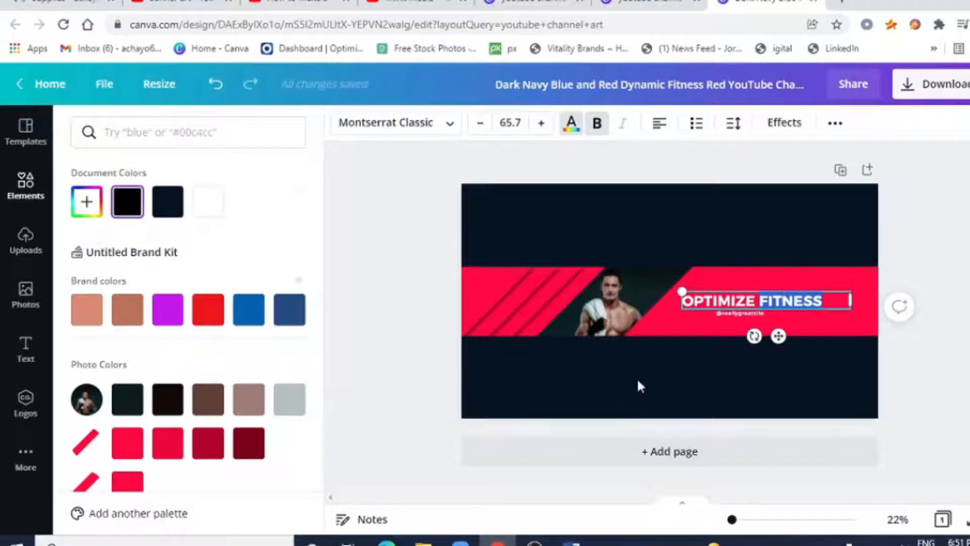
pyautogui.click(639, 382)
pyautogui.click(939, 410)
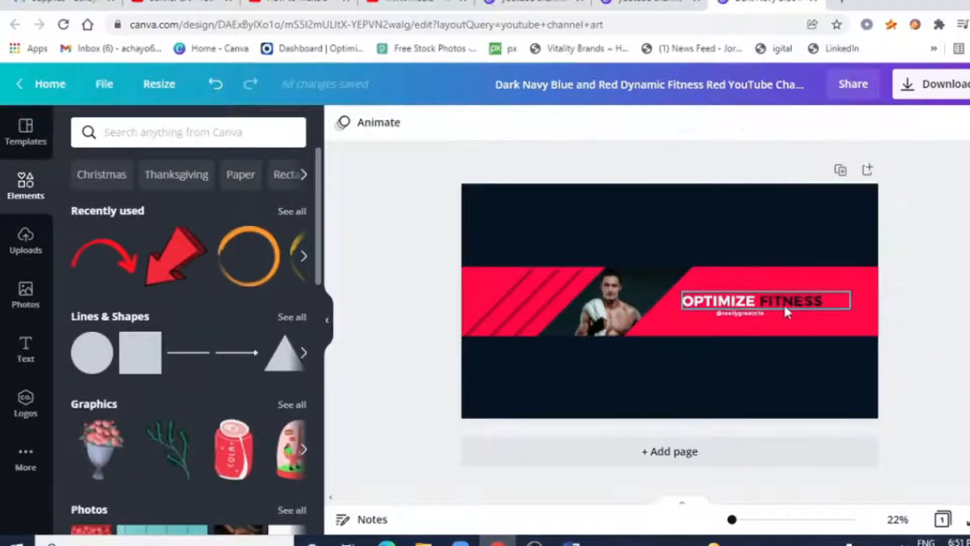
# Step: Delete the small handle text beneath the title and browse the available text styles for a replacement
pyautogui.click(746, 312)
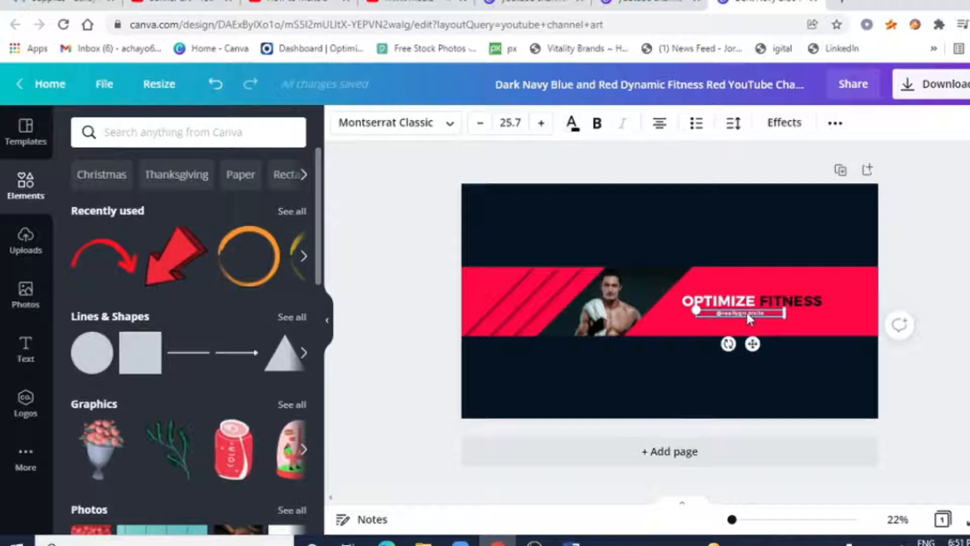
pyautogui.press('Delete')
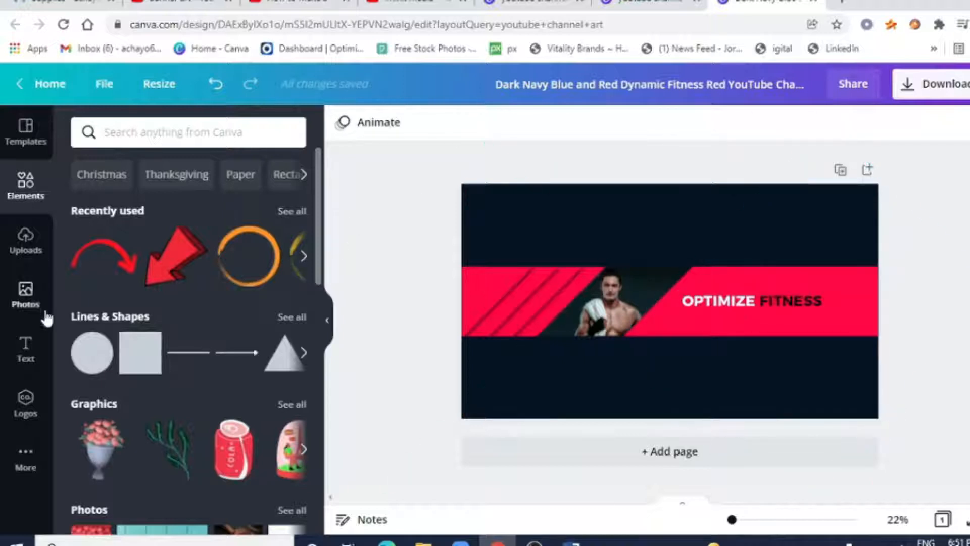
pyautogui.click(23, 348)
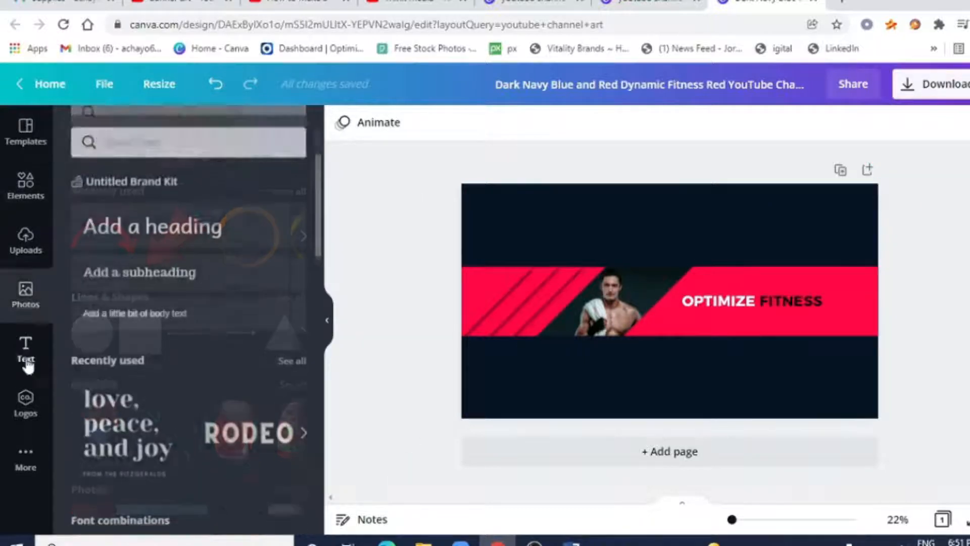
pyautogui.scroll(-5, 180, 338)
pyautogui.scroll(-8, 182, 362)
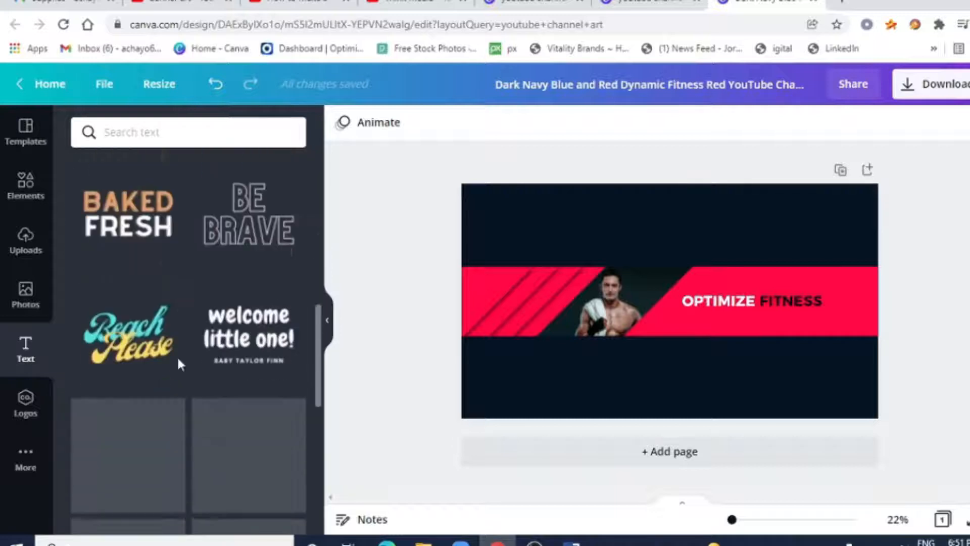
pyautogui.scroll(15, 192, 389)
pyautogui.scroll(3, 182, 348)
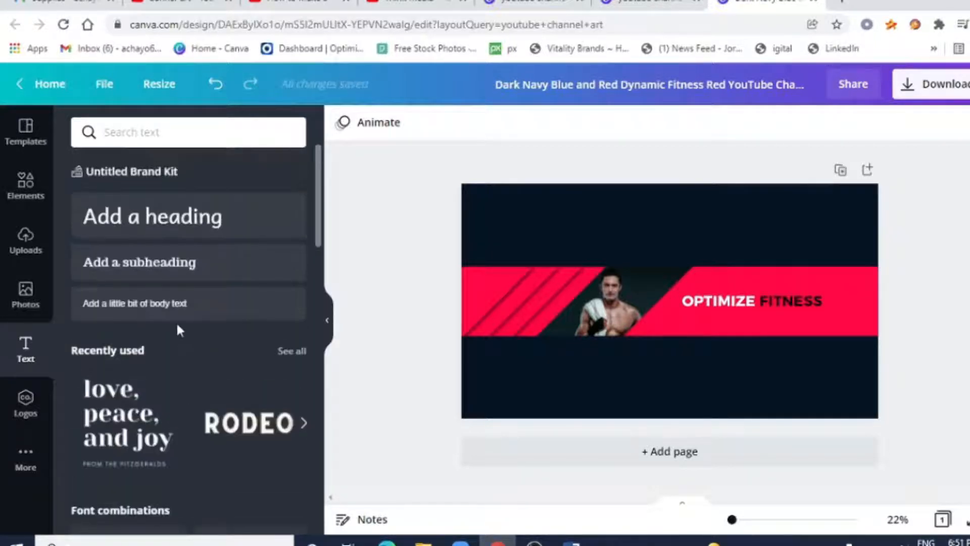
# Step: Add a heading text box beneath the OPTIMIZE FITNESS title, enlarge it to size 54, and shift the red shape behind it slightly down
pyautogui.click(162, 217)
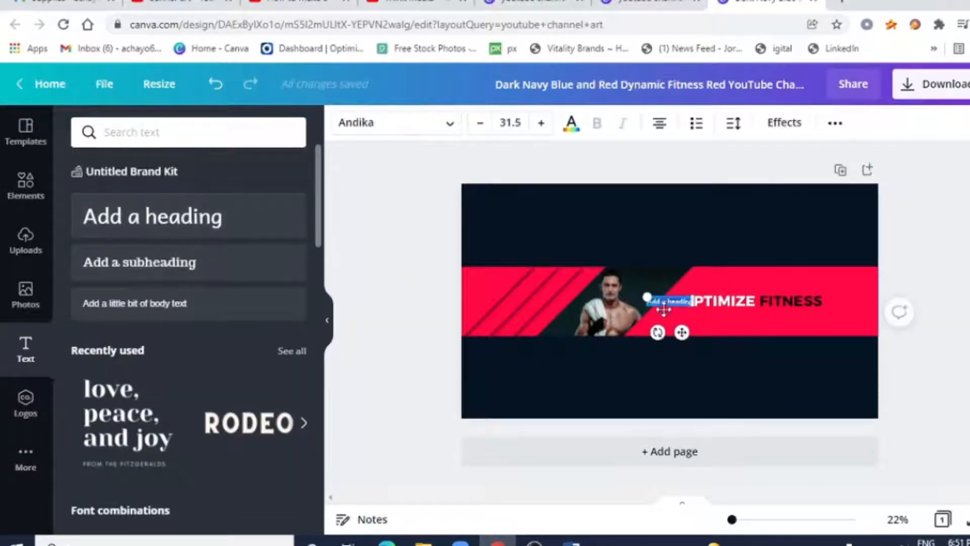
pyautogui.click(707, 314)
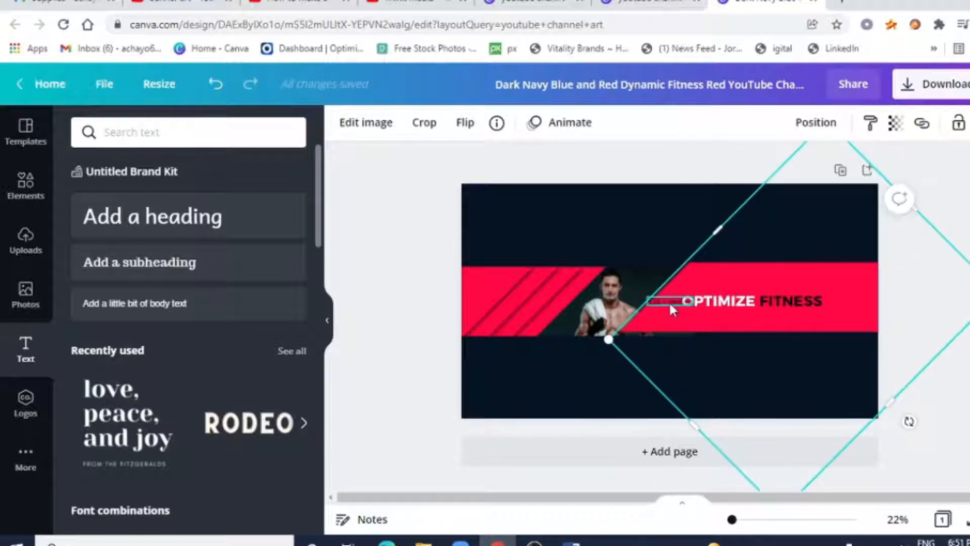
pyautogui.moveTo(671, 306)
pyautogui.mouseDown()
pyautogui.moveTo(737, 324)
pyautogui.moveTo(676, 305)
pyautogui.mouseUp()
pyautogui.click(827, 270)
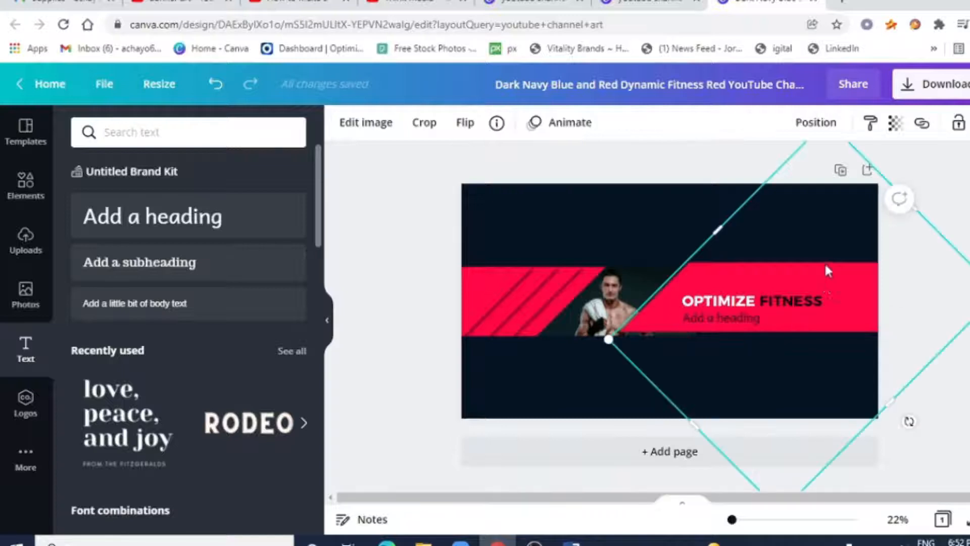
pyautogui.moveTo(827, 270); pyautogui.dragTo(827, 278)
# Step: Replace the placeholder text of the heading beneath the title with "Be Your Best"
pyautogui.click(741, 318)
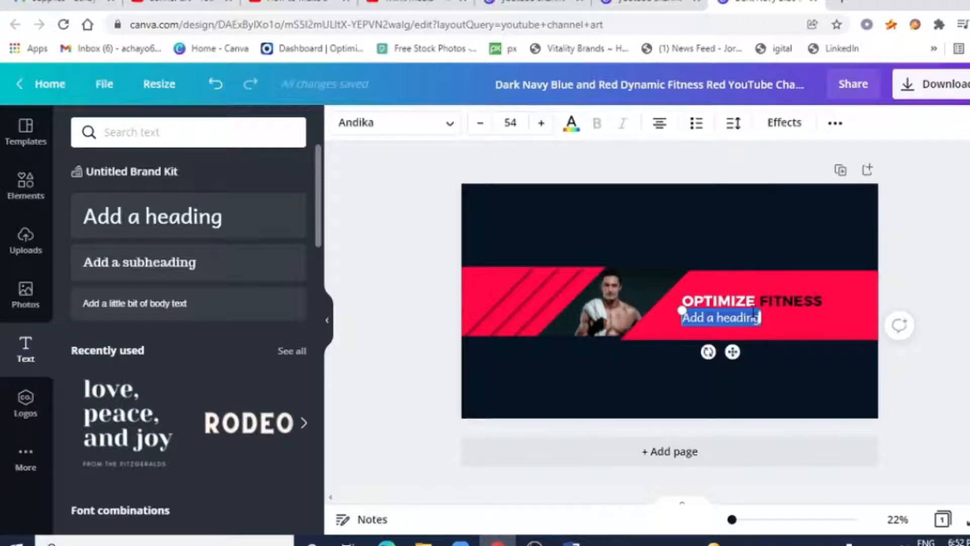
pyautogui.write('Bey')
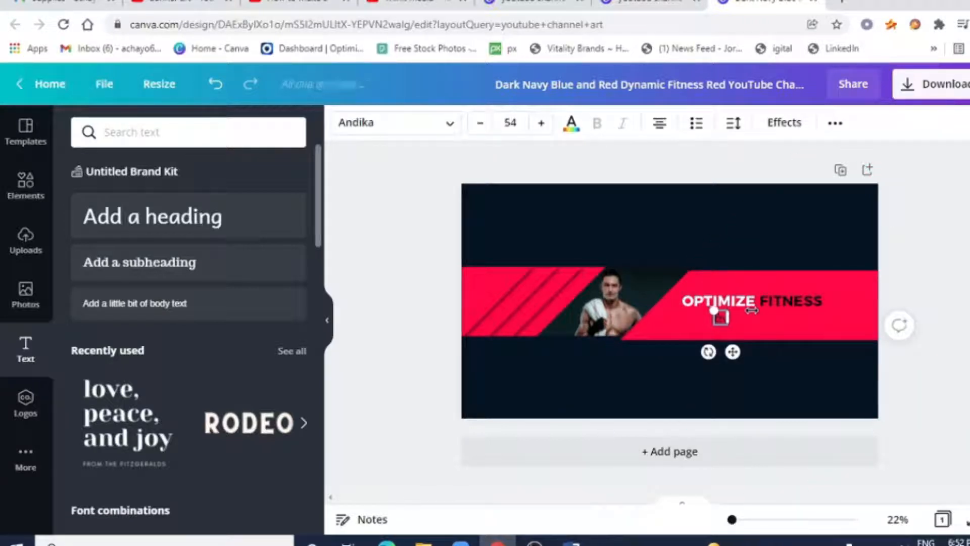
pyautogui.write('our Best')
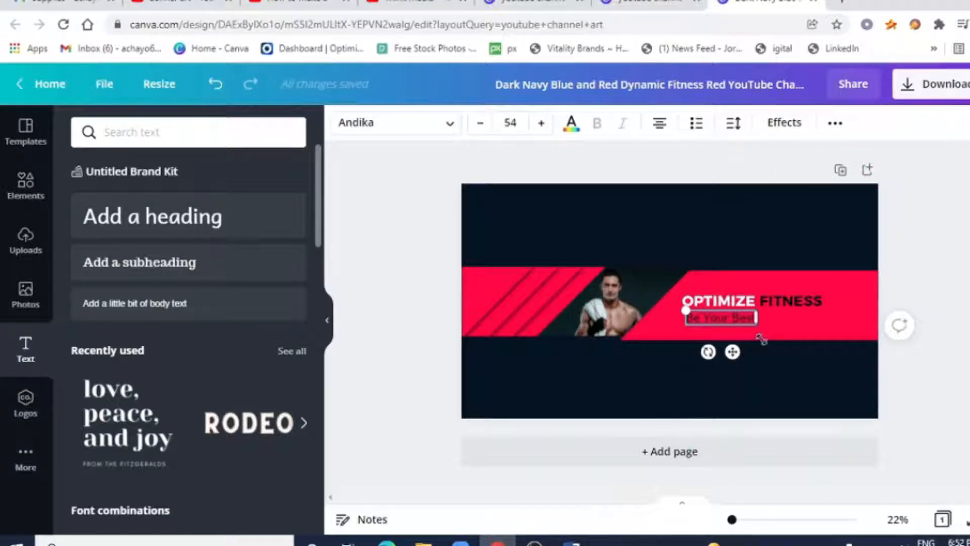
pyautogui.click(791, 378)
pyautogui.press('Delete')
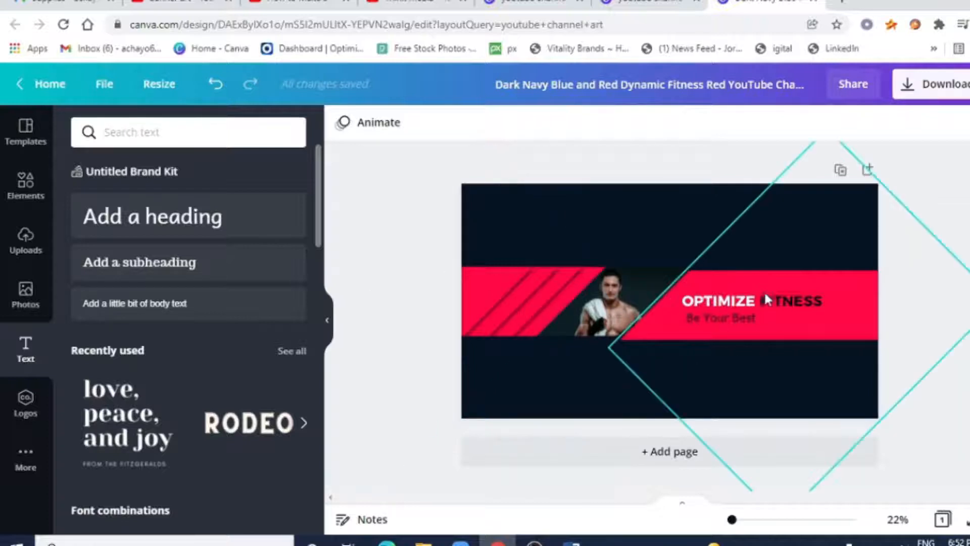
# Step: Set the transparency of the red shape behind the title text to 46
pyautogui.click(807, 314)
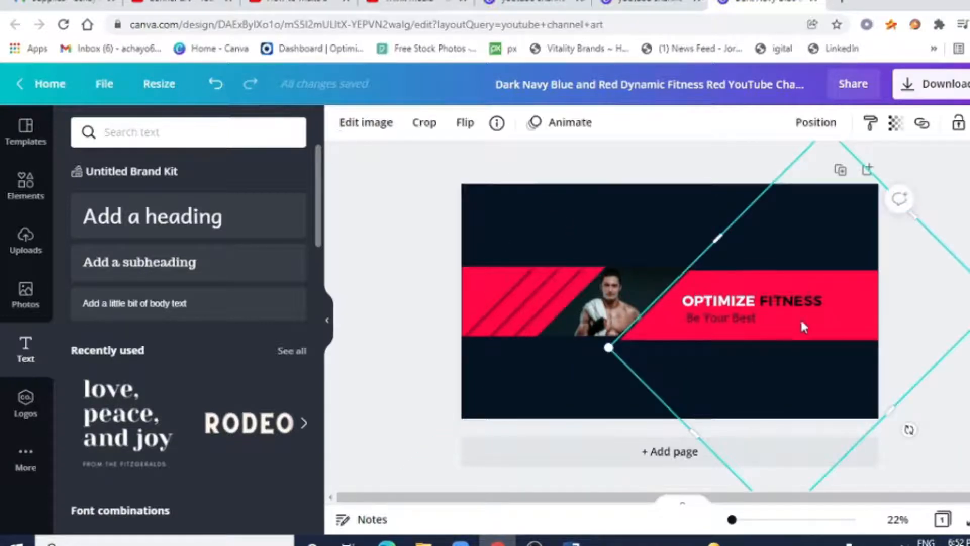
pyautogui.doubleClick(853, 308)
pyautogui.press('Escape')
pyautogui.click(894, 124)
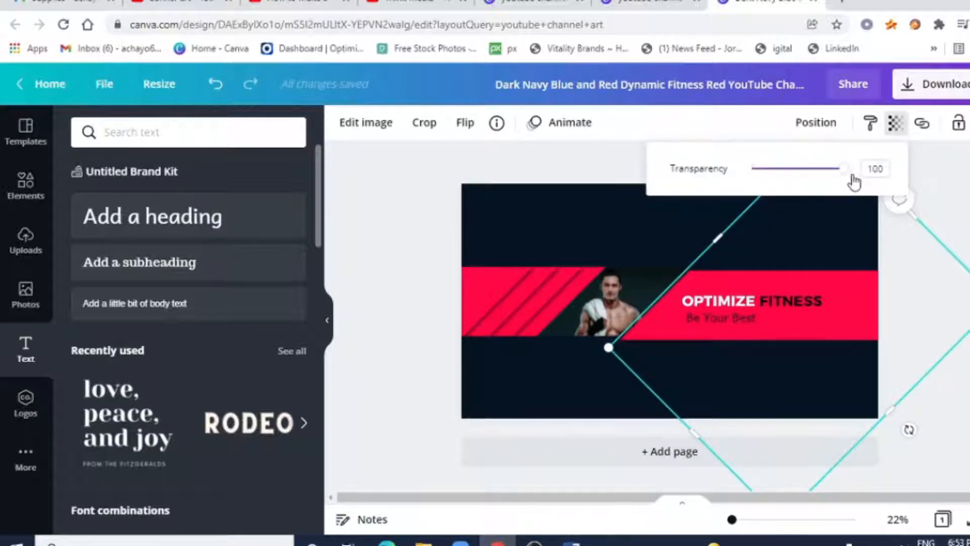
pyautogui.moveTo(854, 182); pyautogui.dragTo(795, 180)
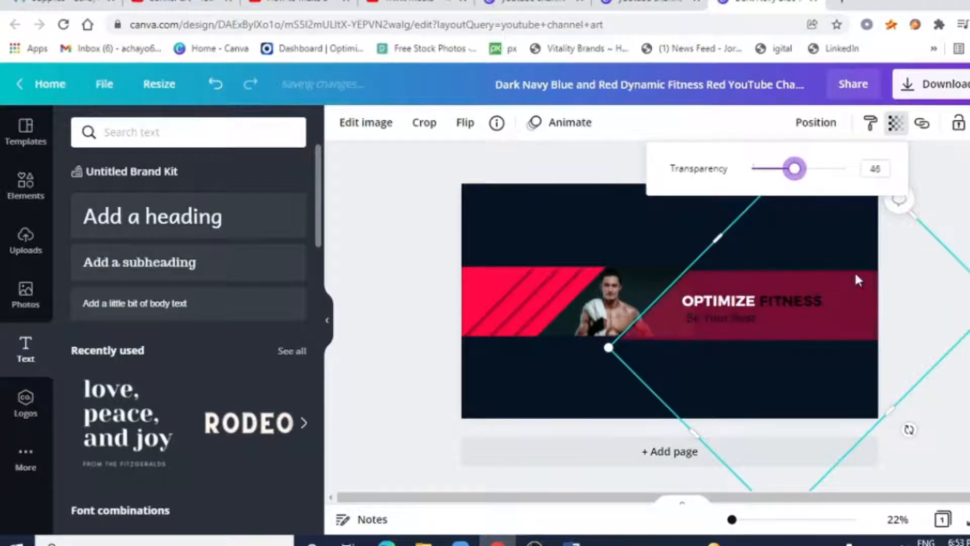
pyautogui.click(589, 455)
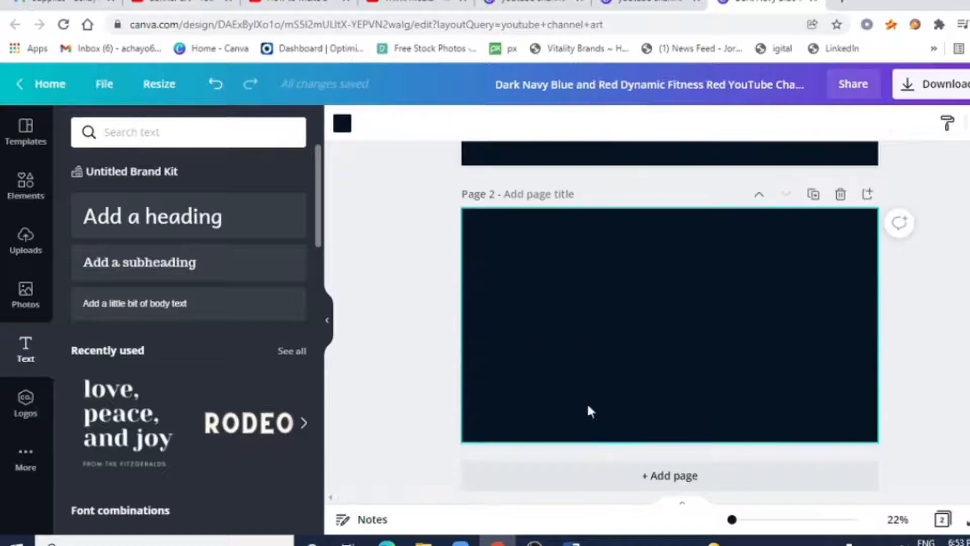
# Step: Set the transparency of the red striped shape on the other side of the man's photo to 67
pyautogui.scroll(5, 586, 402)
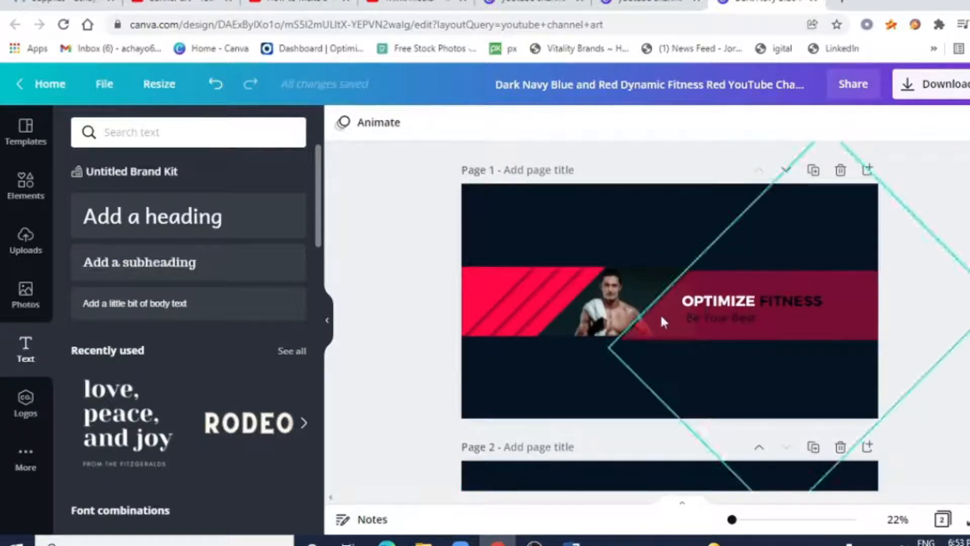
pyautogui.click(542, 291)
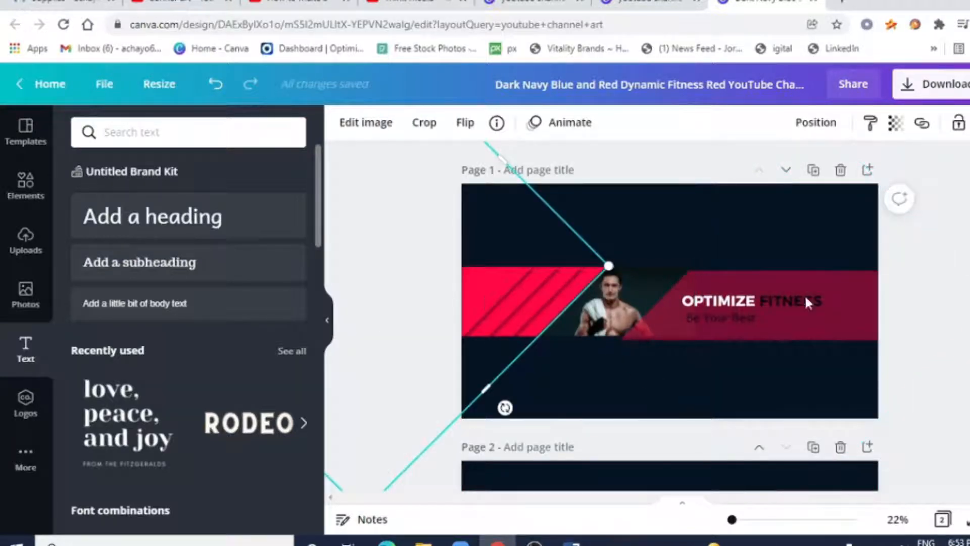
pyautogui.click(895, 123)
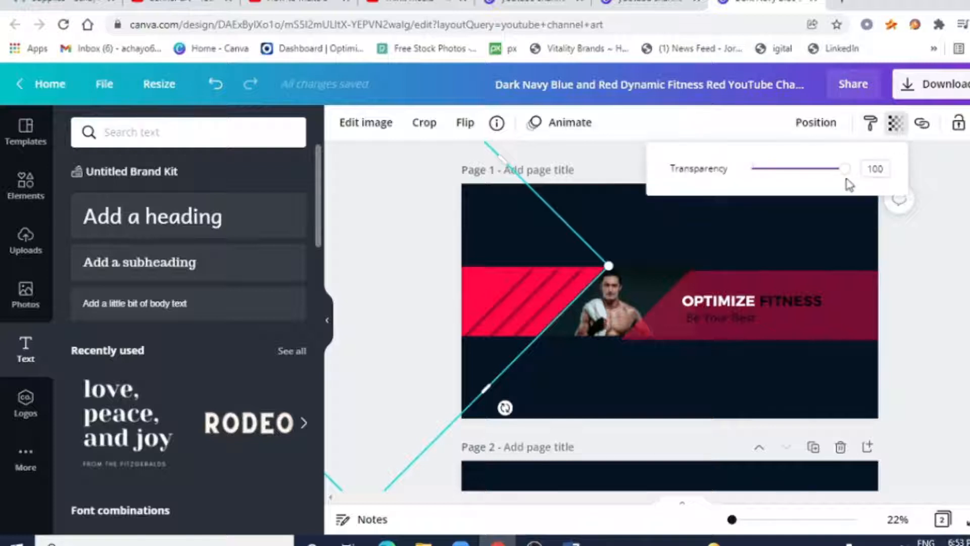
pyautogui.moveTo(845, 169); pyautogui.dragTo(814, 176)
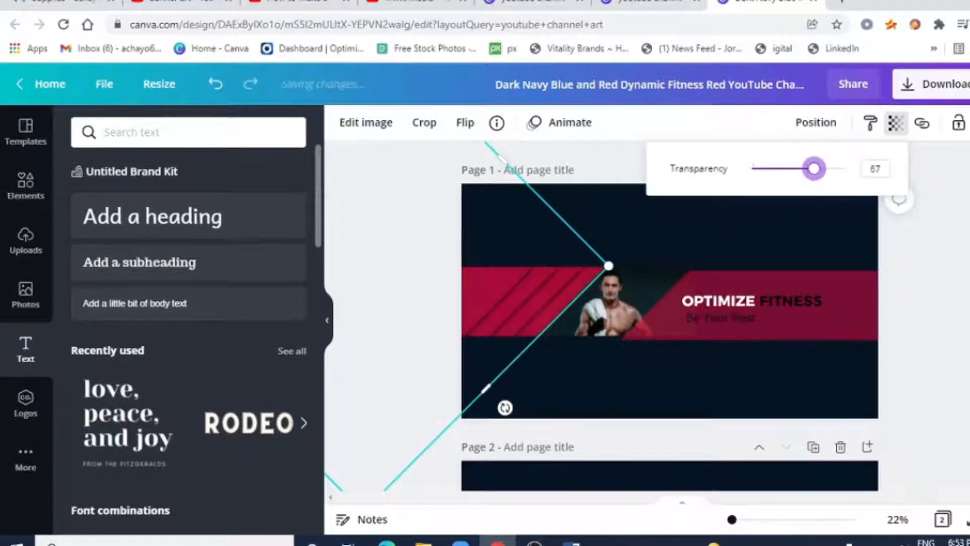
pyautogui.press('Escape')
pyautogui.click(944, 324)
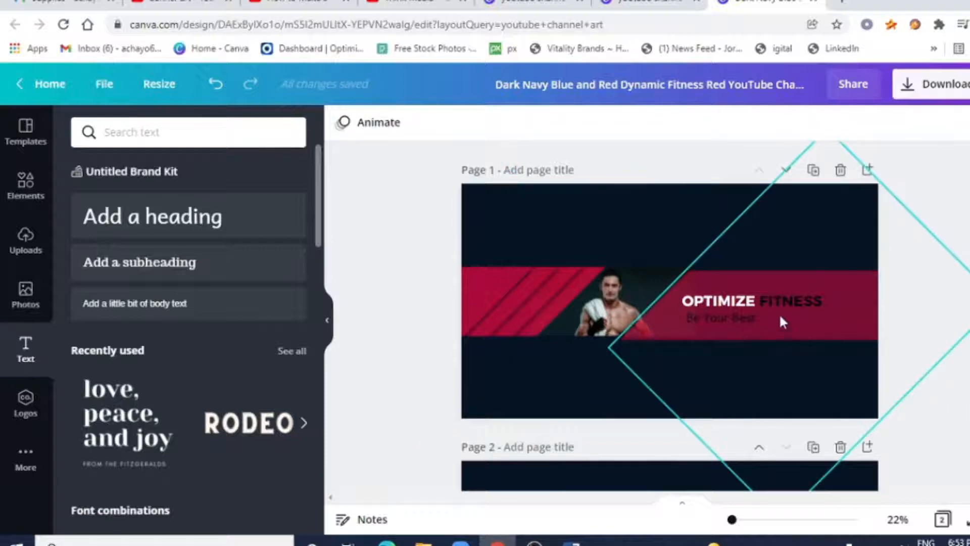
pyautogui.click(833, 240)
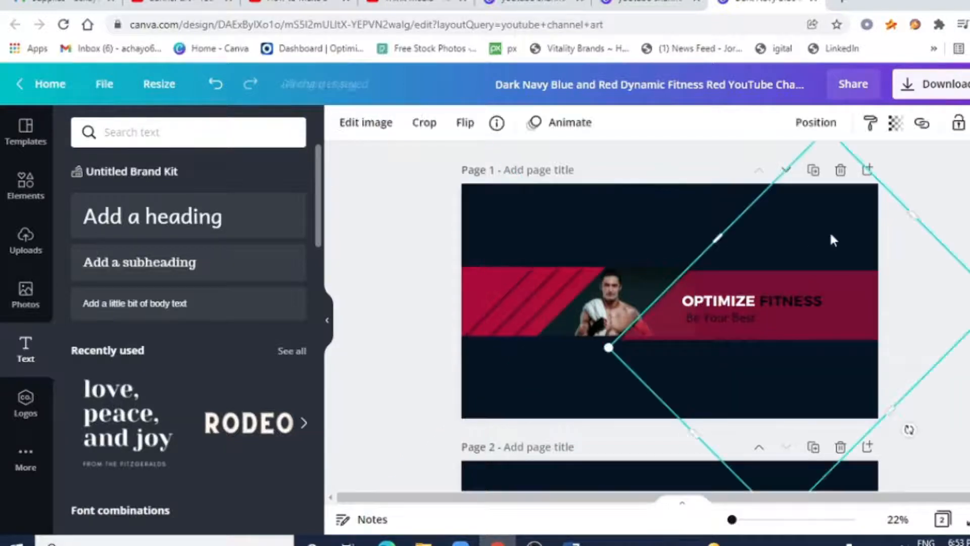
pyautogui.click(571, 288)
pyautogui.click(615, 303)
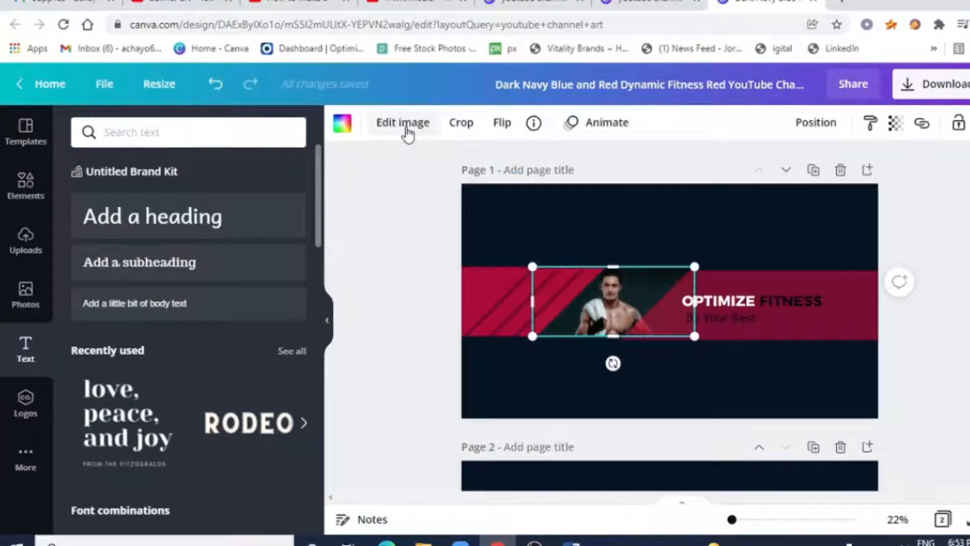
pyautogui.click(460, 123)
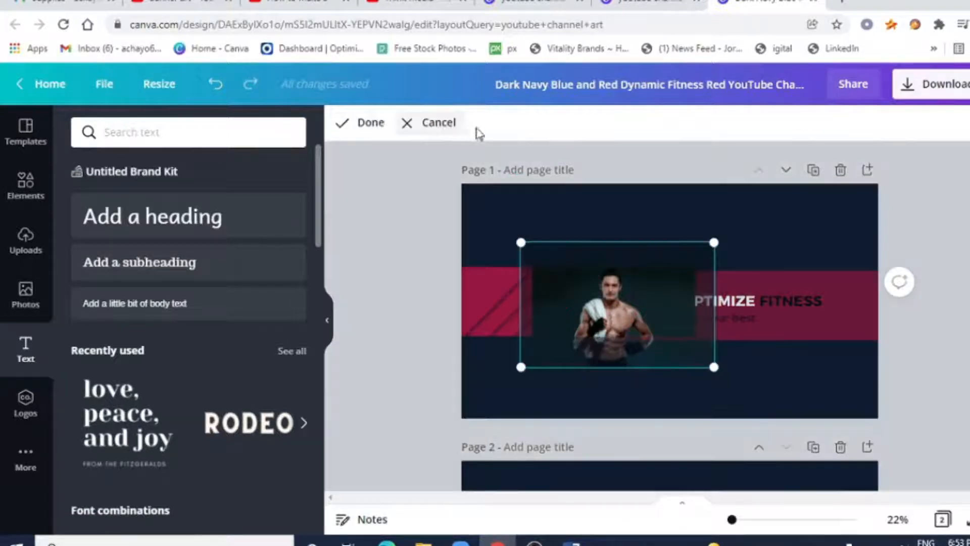
pyautogui.click(403, 126)
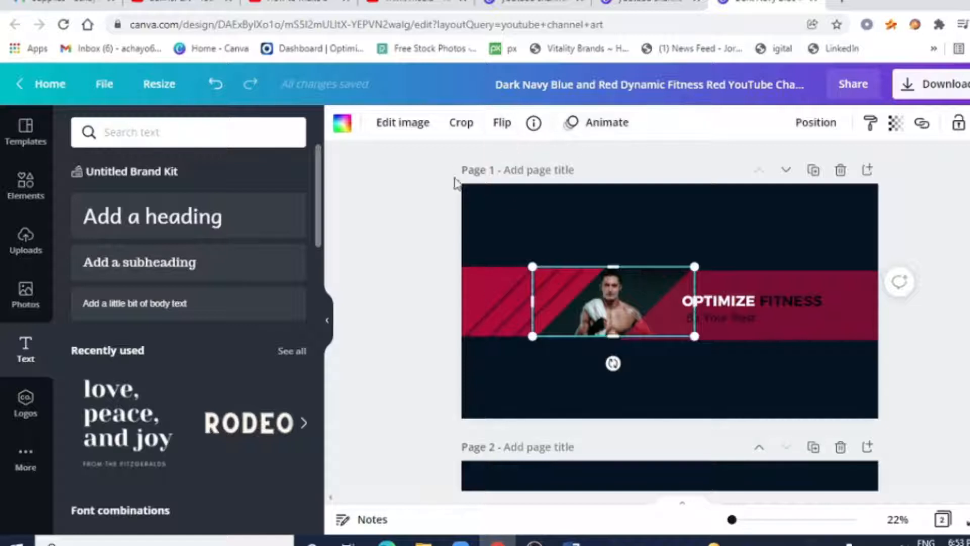
# Step: Try filling the man's photo frame with purple and black, and undo both colour changes
pyautogui.click(340, 126)
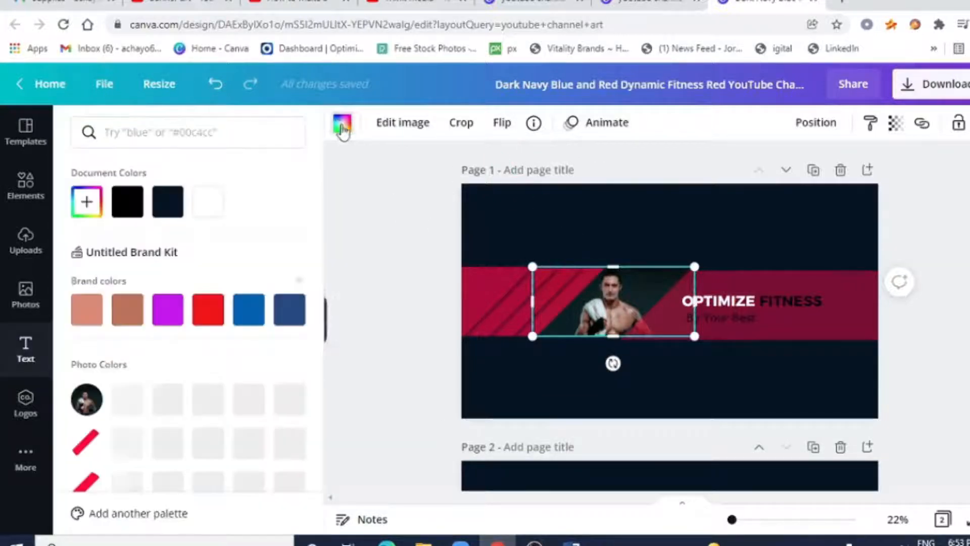
pyautogui.click(169, 313)
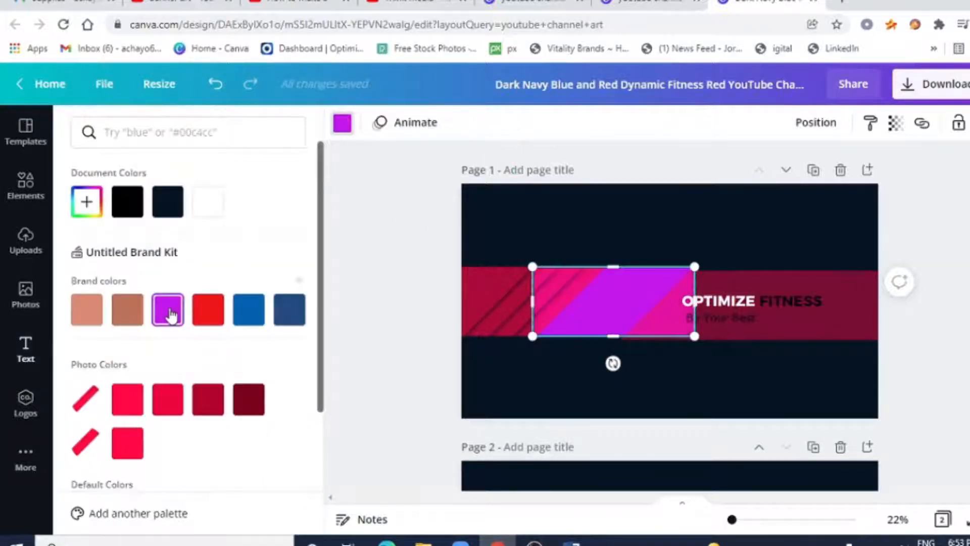
pyautogui.click(127, 206)
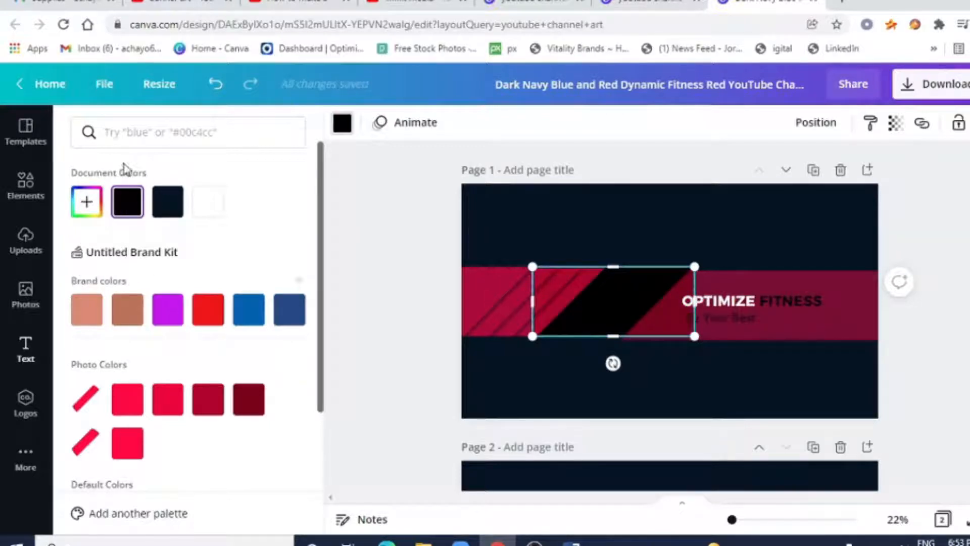
pyautogui.click(214, 85)
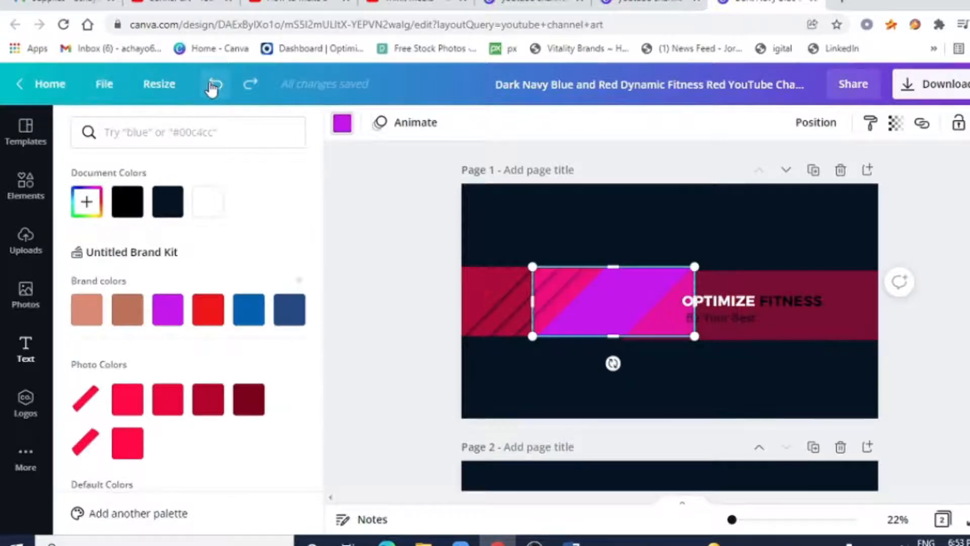
pyautogui.click(213, 84)
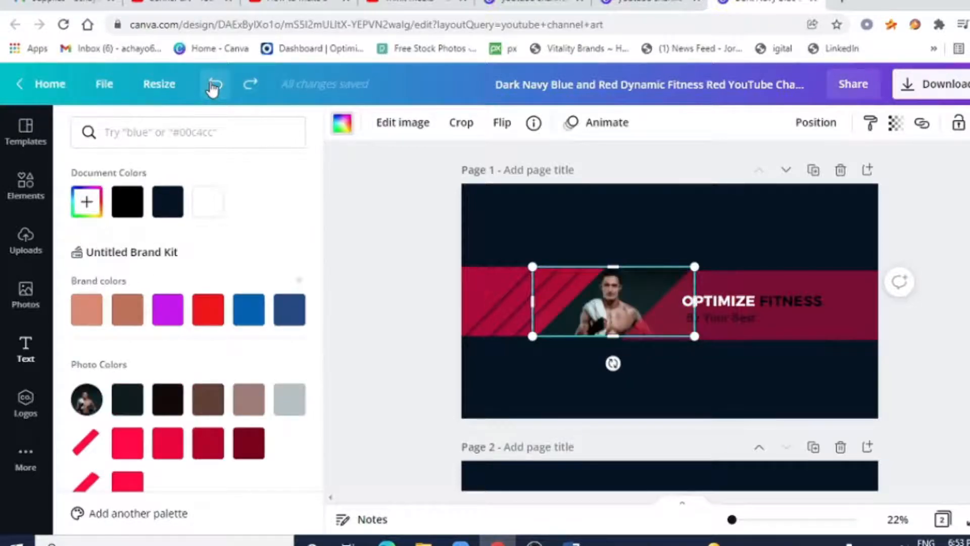
# Step: Search the stock photos for "fitnes" and add the photo of a hand gripping a kettlebell to page 1
pyautogui.click(643, 237)
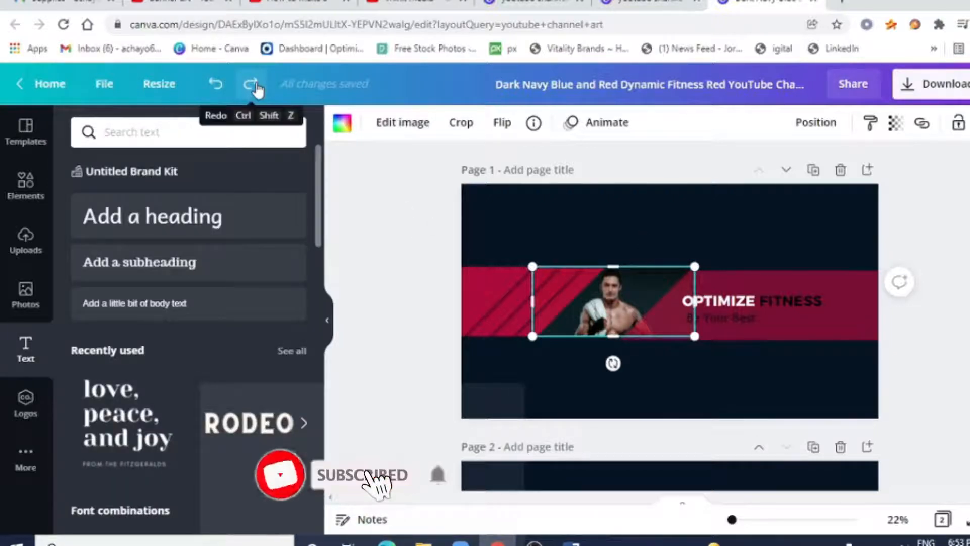
pyautogui.click(926, 342)
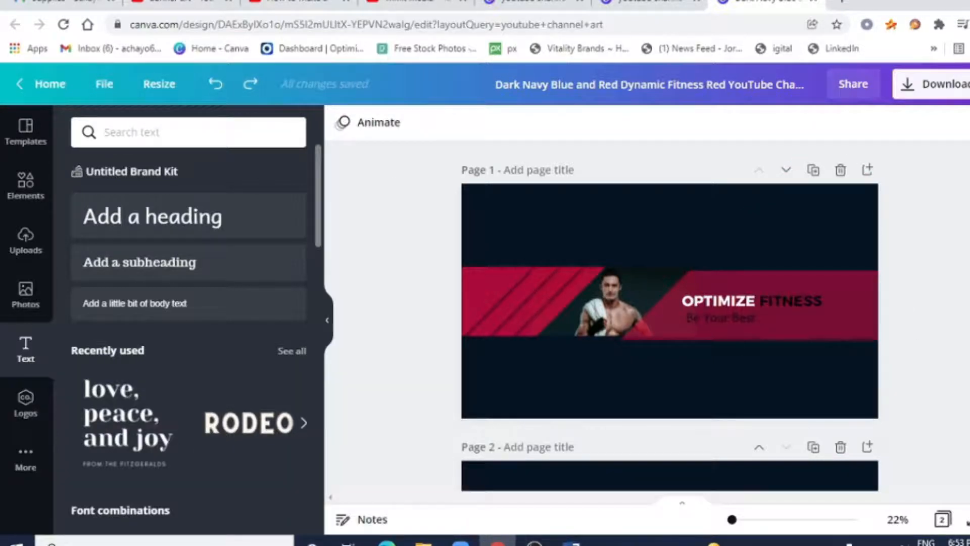
pyautogui.click(25, 292)
pyautogui.click(177, 132)
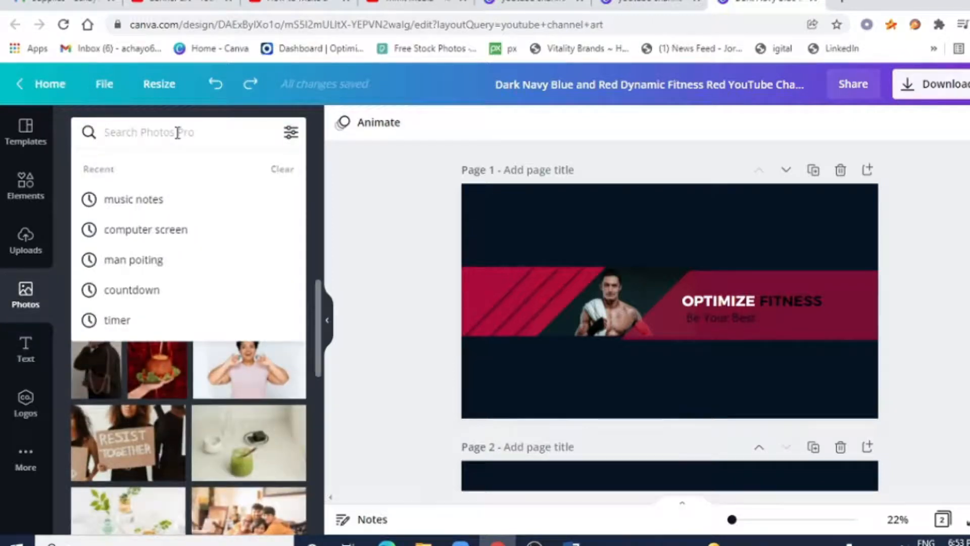
pyautogui.write('fitnes')
pyautogui.press('Return')
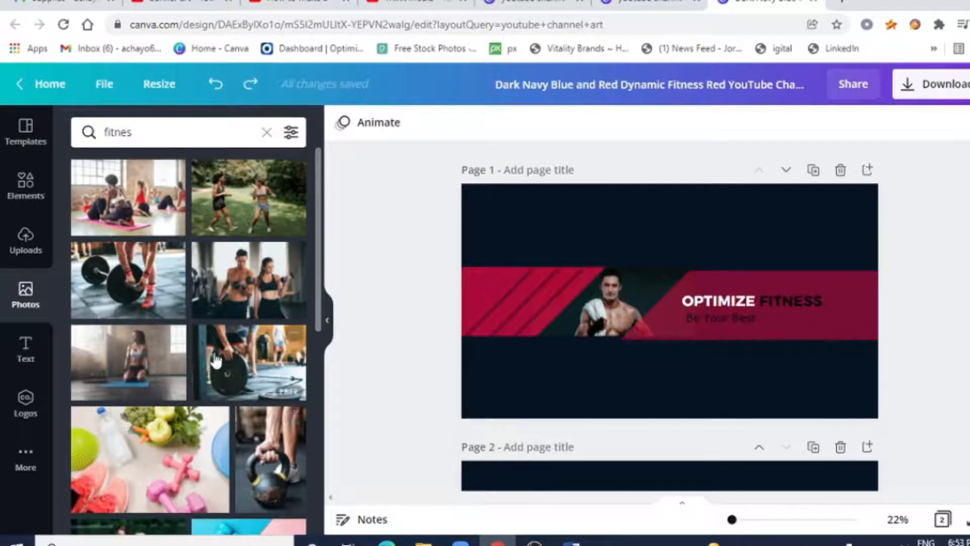
pyautogui.scroll(-3, 283, 323)
pyautogui.click(273, 314)
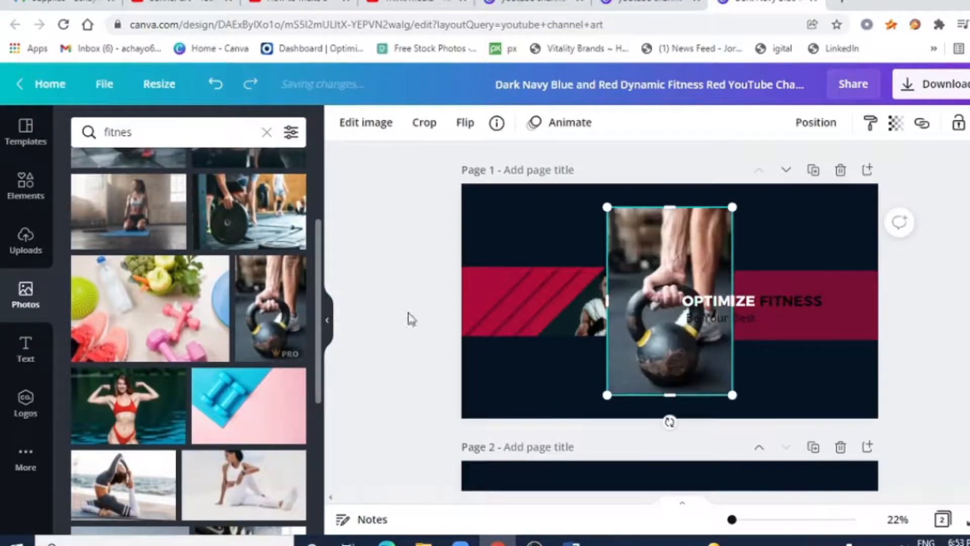
# Step: Shrink the kettlebell photo to fit the banner strip's height and place it over the red striped shape
pyautogui.moveTo(661, 274); pyautogui.dragTo(731, 273)
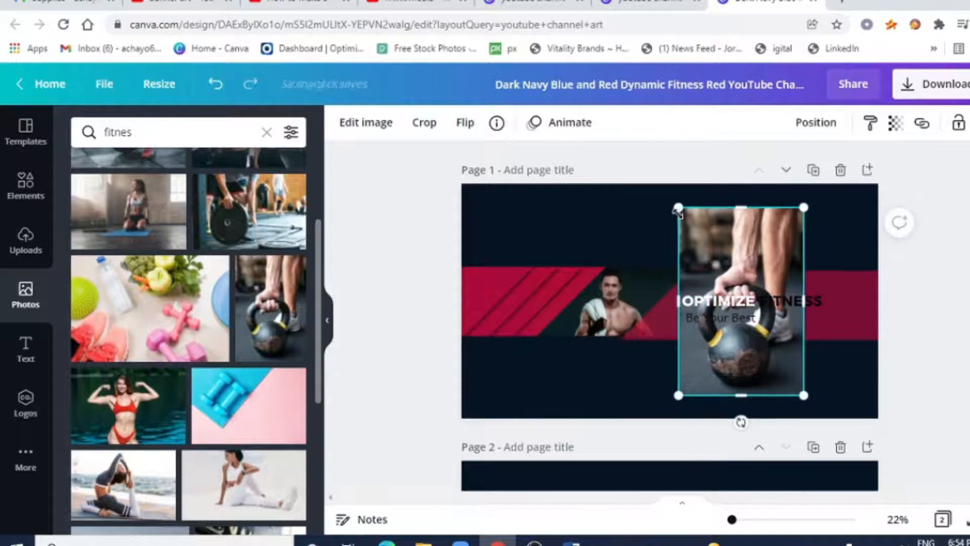
pyautogui.moveTo(678, 206); pyautogui.dragTo(768, 286)
pyautogui.moveTo(738, 350); pyautogui.dragTo(494, 305)
pyautogui.moveTo(560, 350); pyautogui.dragTo(540, 324)
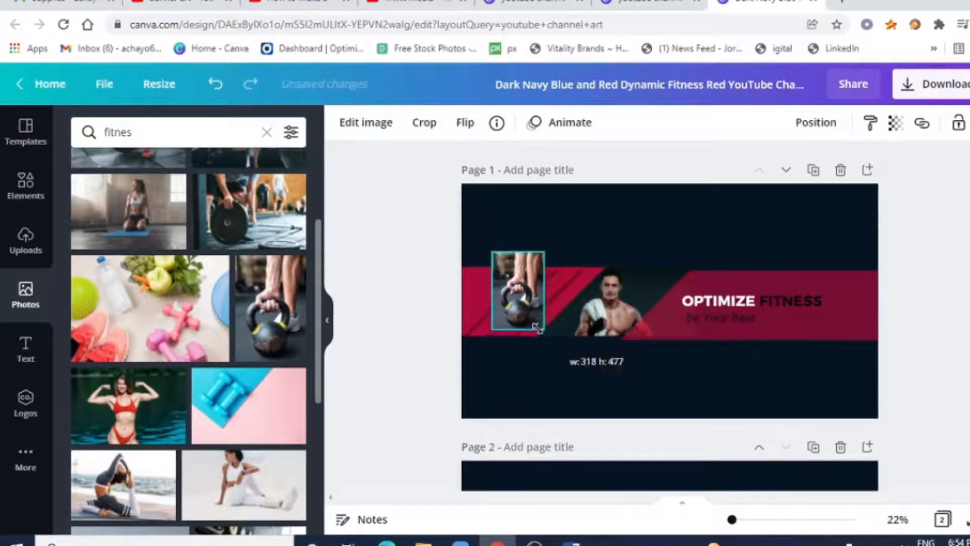
pyautogui.moveTo(493, 251); pyautogui.dragTo(543, 335)
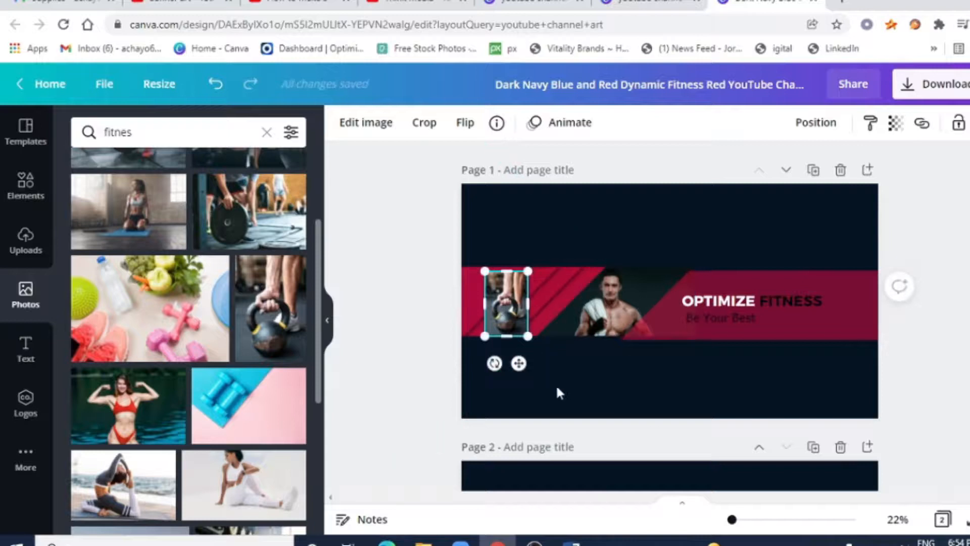
# Step: Remove the background from the kettlebell photo with the Background Remover
pyautogui.click(538, 353)
pyautogui.click(510, 317)
pyautogui.click(366, 126)
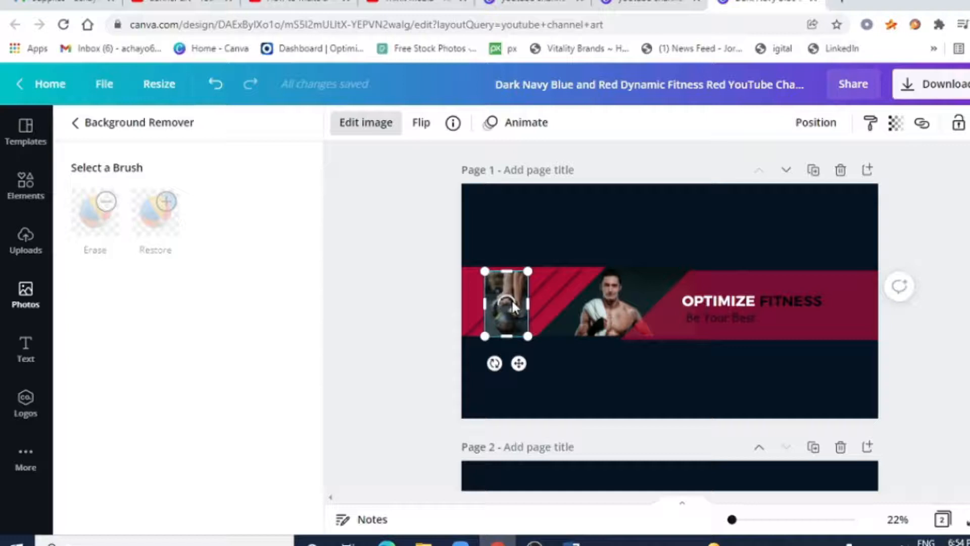
pyautogui.click(513, 306)
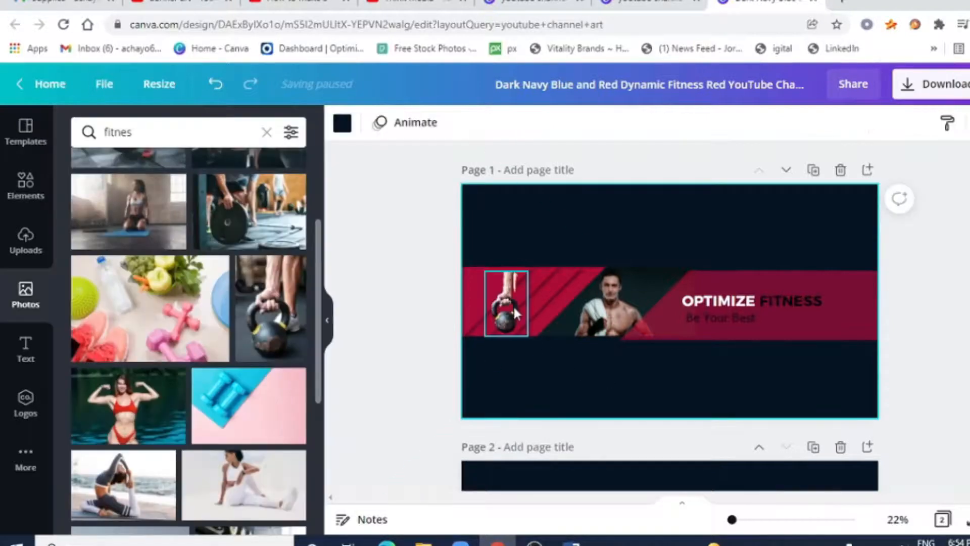
# Step: Move the kettlebell cutout to the outer end of the red band, just past the word "FITNESS"
pyautogui.moveTo(514, 307); pyautogui.dragTo(848, 305)
pyautogui.click(549, 336)
pyautogui.click(942, 338)
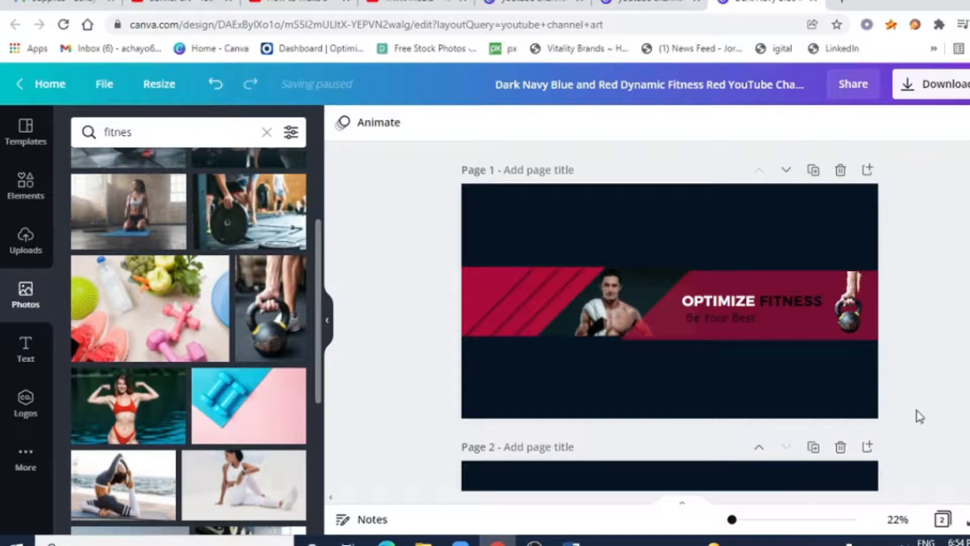
# Step: Apply the Shadow text effect to the "OPTIMIZE FITNESS" title
pyautogui.scroll(3, 283, 384)
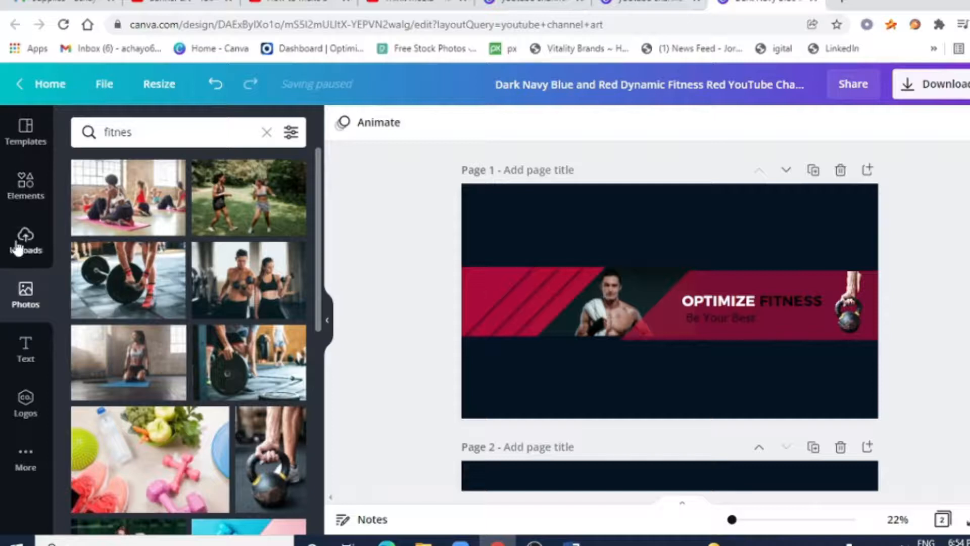
pyautogui.click(714, 303)
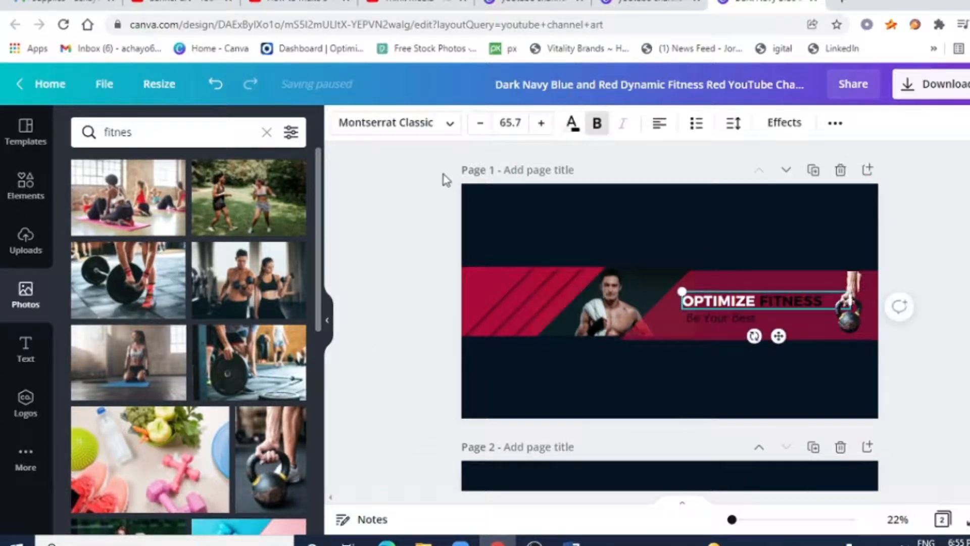
pyautogui.click(450, 127)
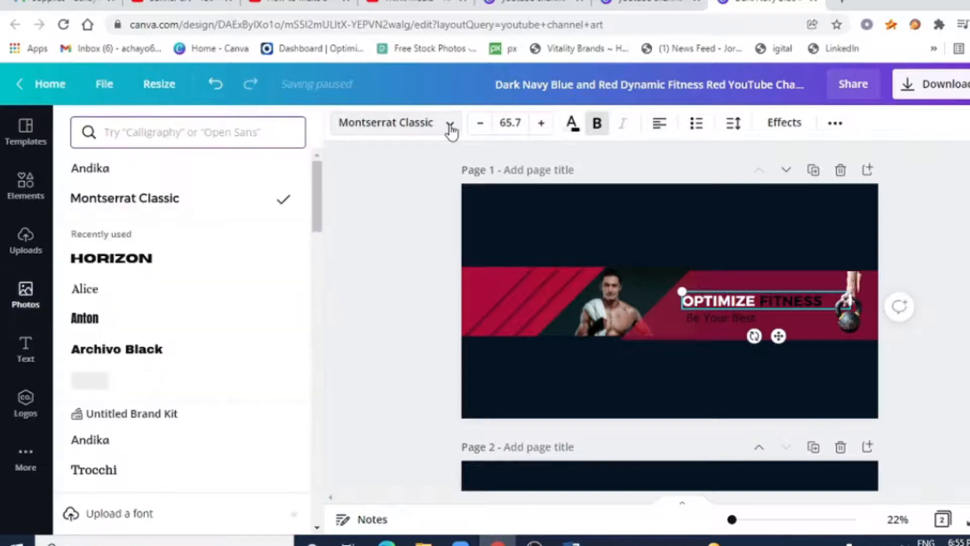
pyautogui.click(449, 126)
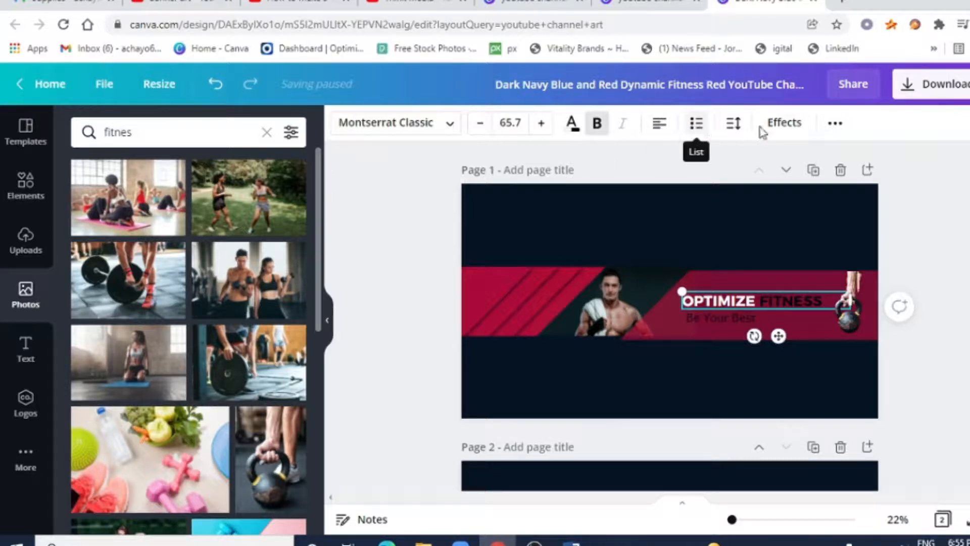
pyautogui.click(783, 124)
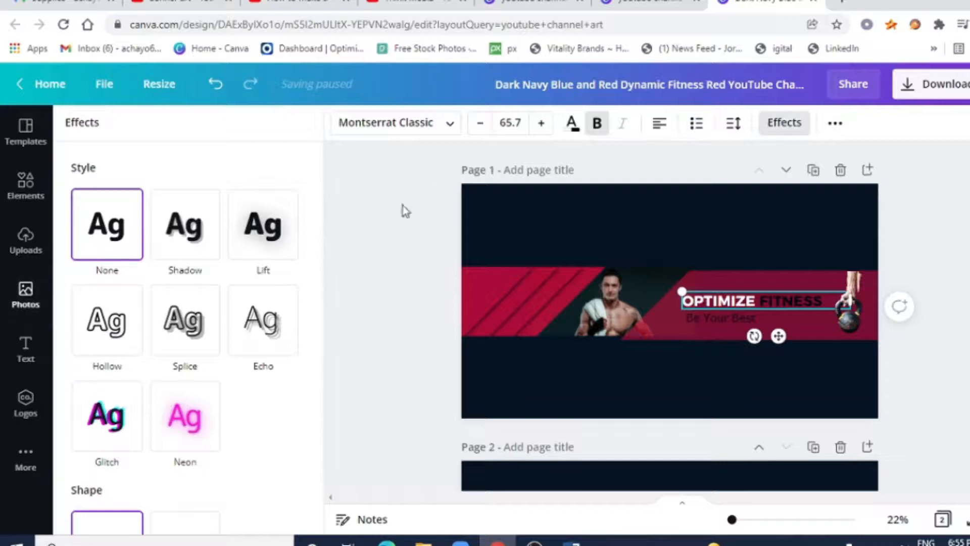
pyautogui.click(207, 219)
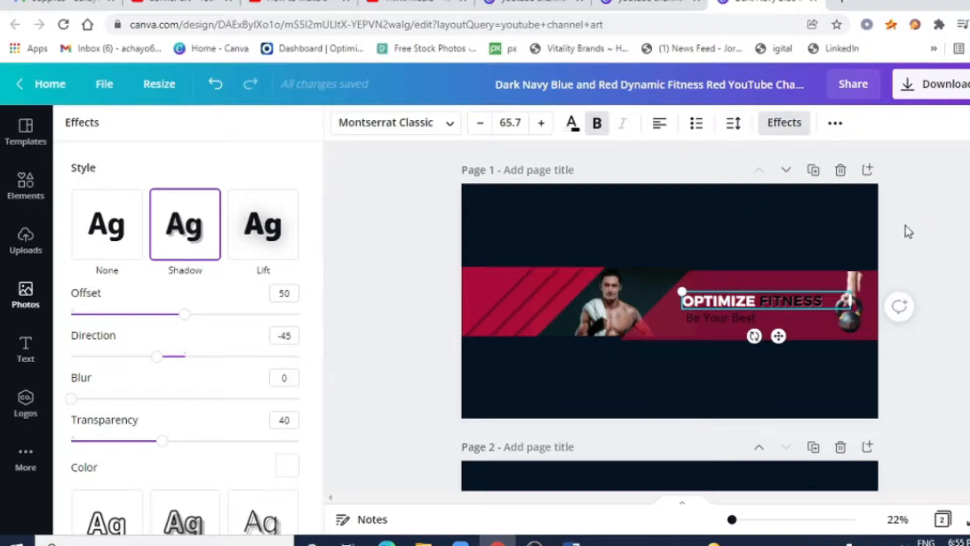
pyautogui.click(927, 229)
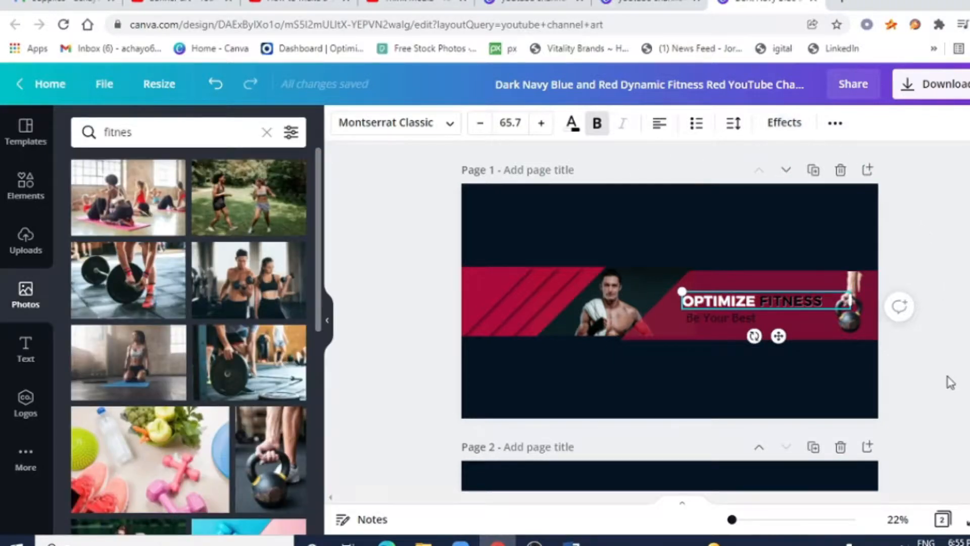
pyautogui.click(882, 423)
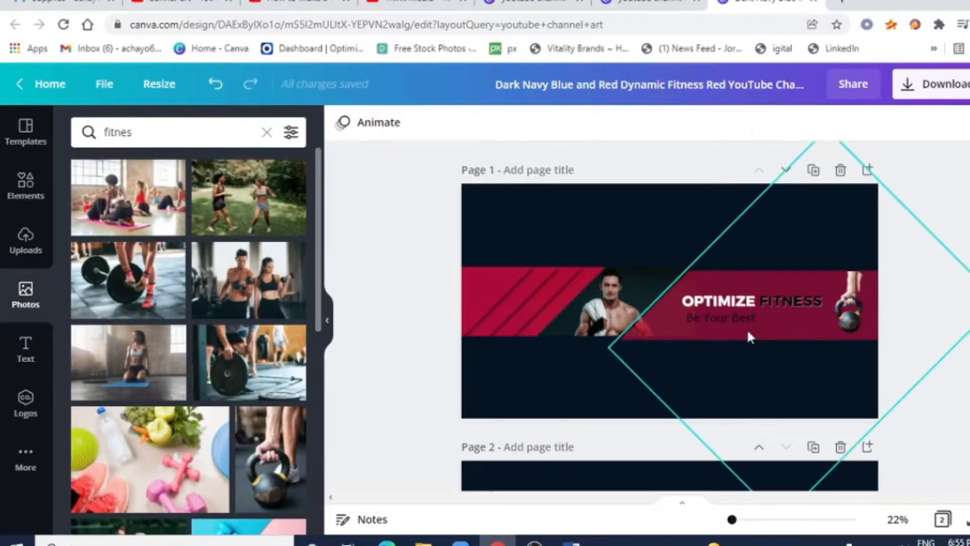
# Step: Download all pages of the design as PNG files
pyautogui.click(908, 91)
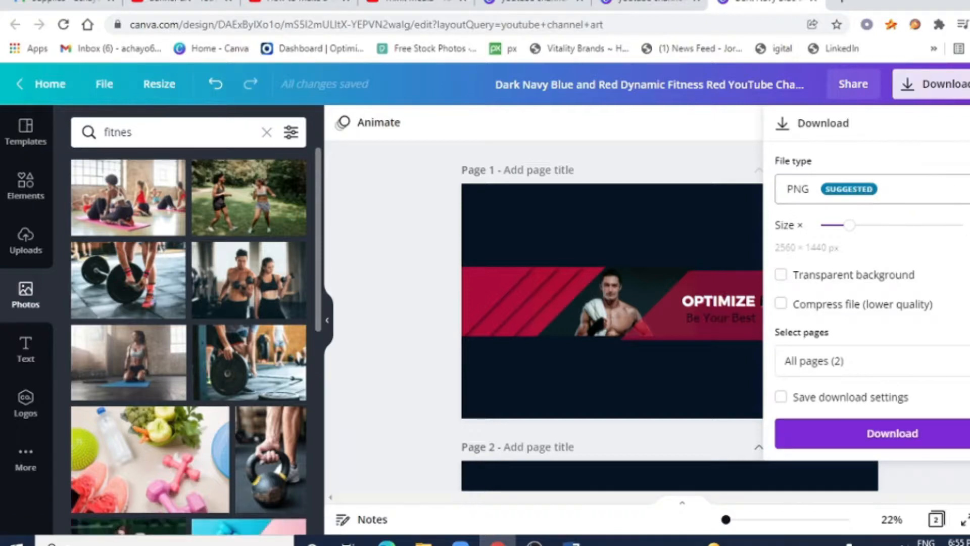
pyautogui.click(934, 189)
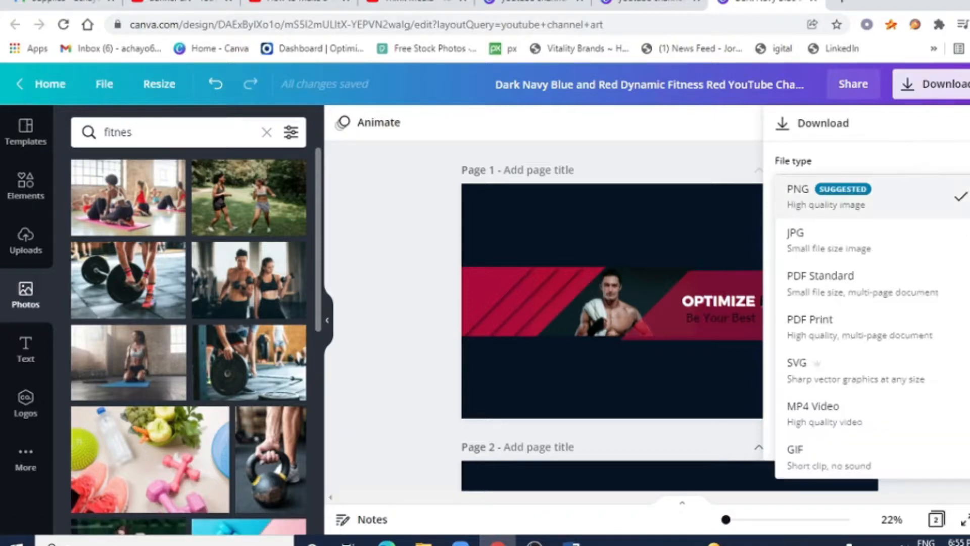
pyautogui.click(857, 194)
pyautogui.click(892, 435)
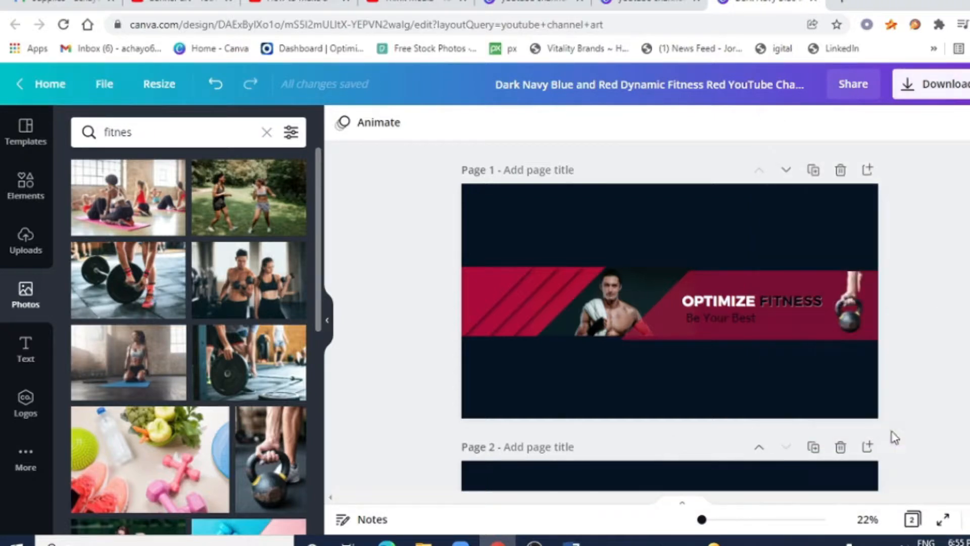